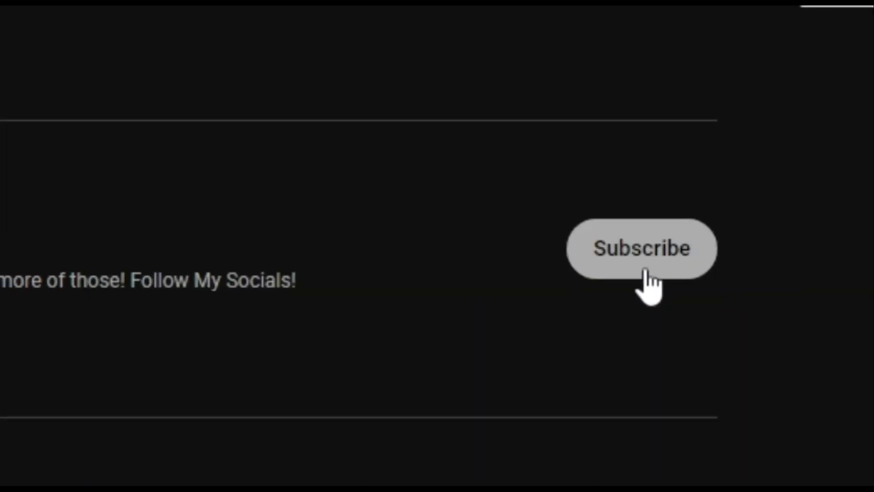
Keep system protection turned on for the Windows (C:) drive and apply the setting
click(799, 252)
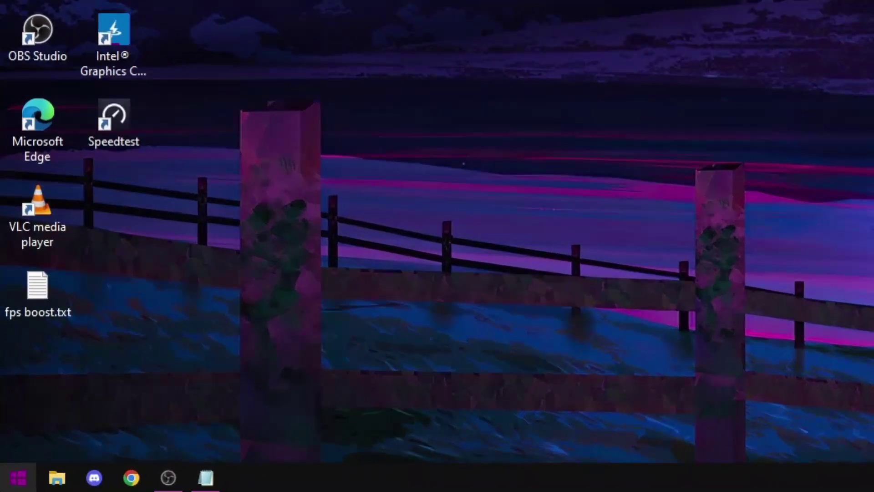
key(super)
text(restore)
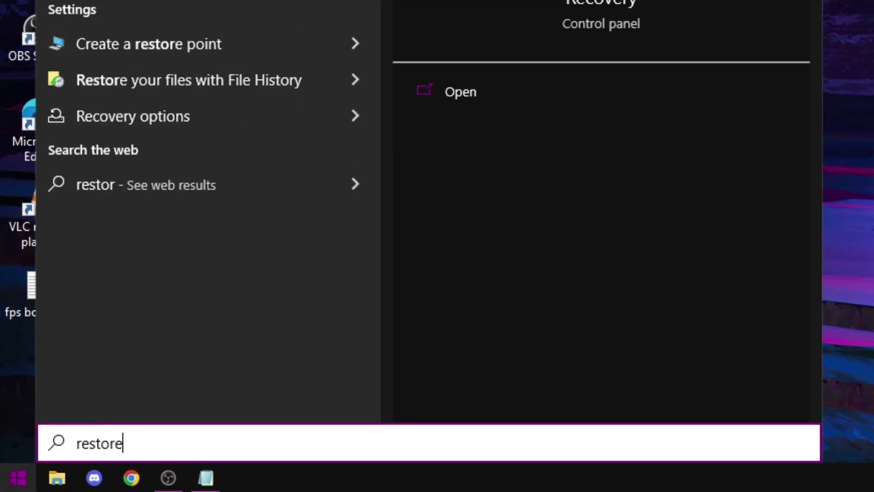
click(225, 214)
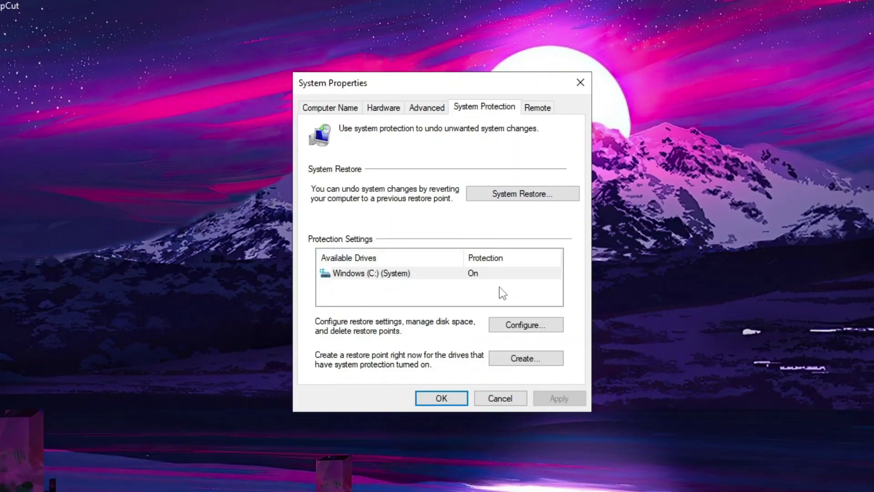
click(527, 325)
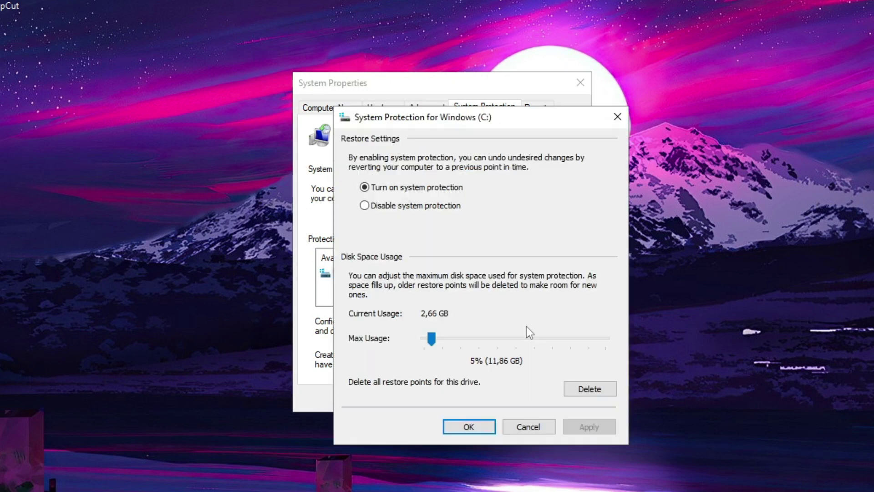
click(388, 206)
click(397, 188)
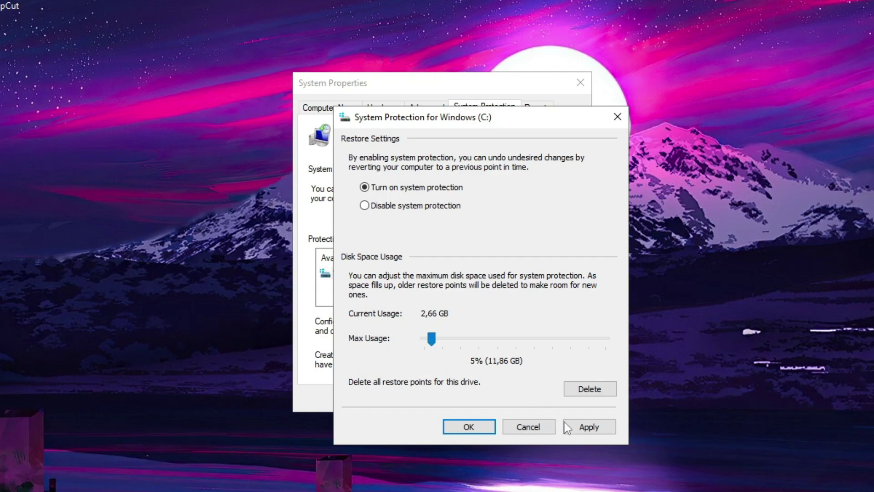
click(581, 426)
click(469, 428)
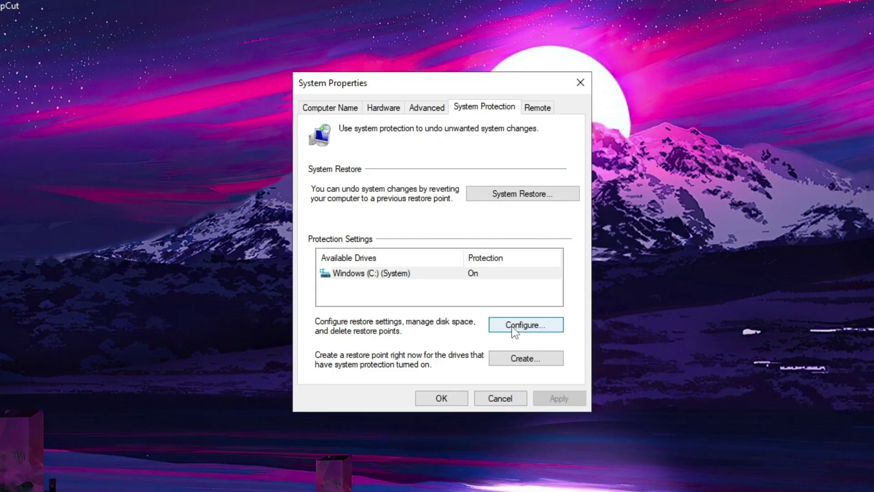
Create a new restore point with the description 'subscribe :'
click(517, 360)
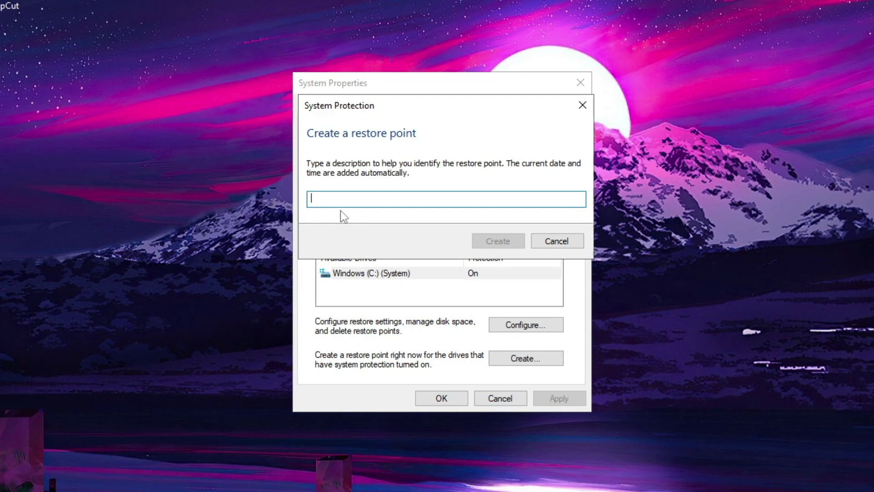
text(subscribe :)
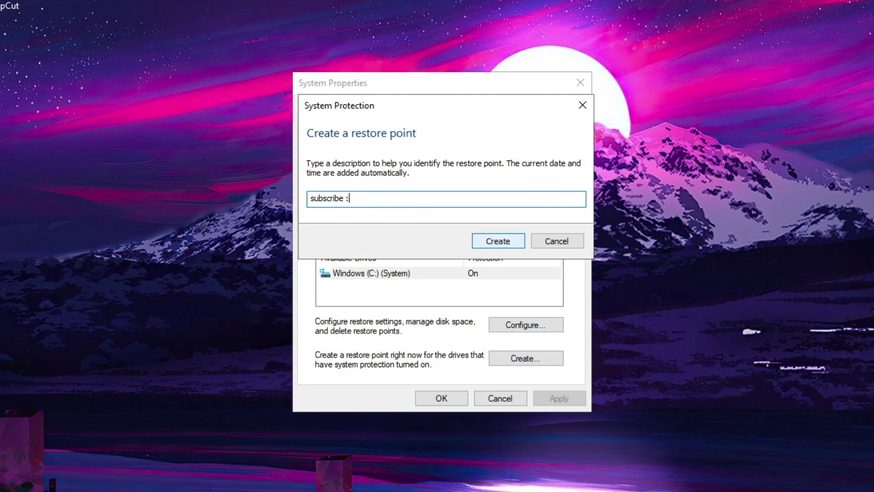
click(501, 247)
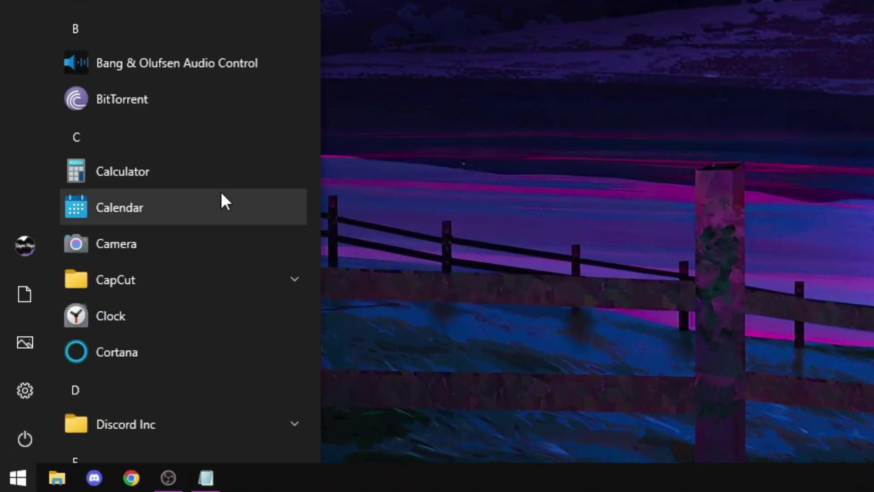
Open Task Manager's Startup list and disable the Adobe Reader entry
text(task)
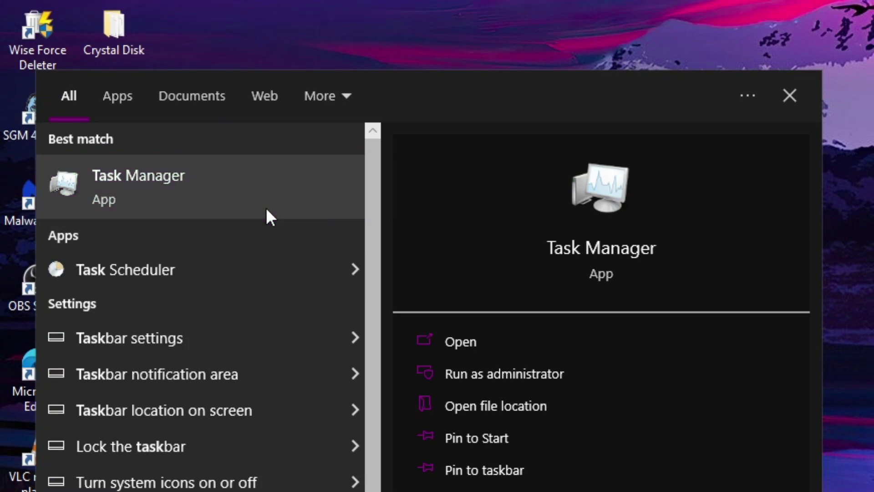
click(266, 207)
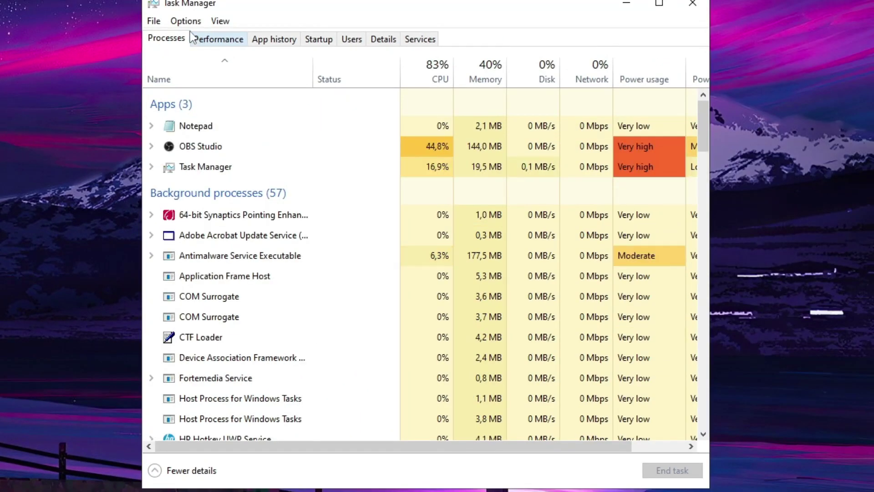
click(173, 470)
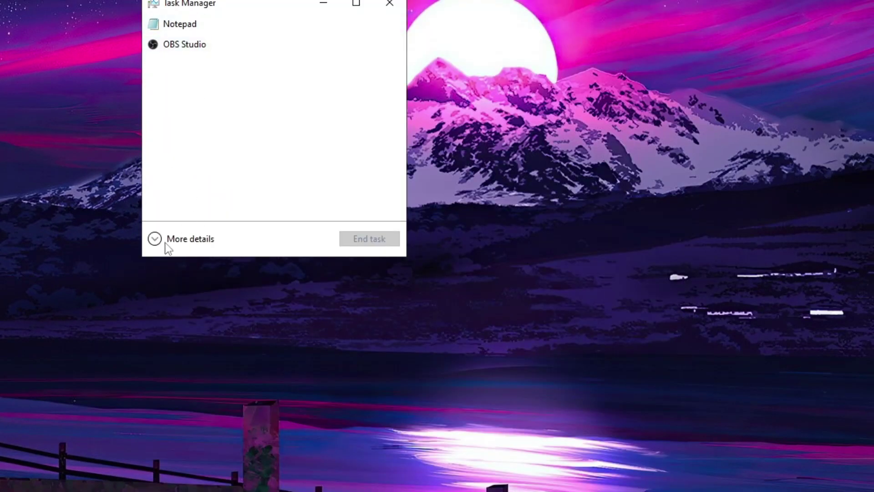
click(179, 247)
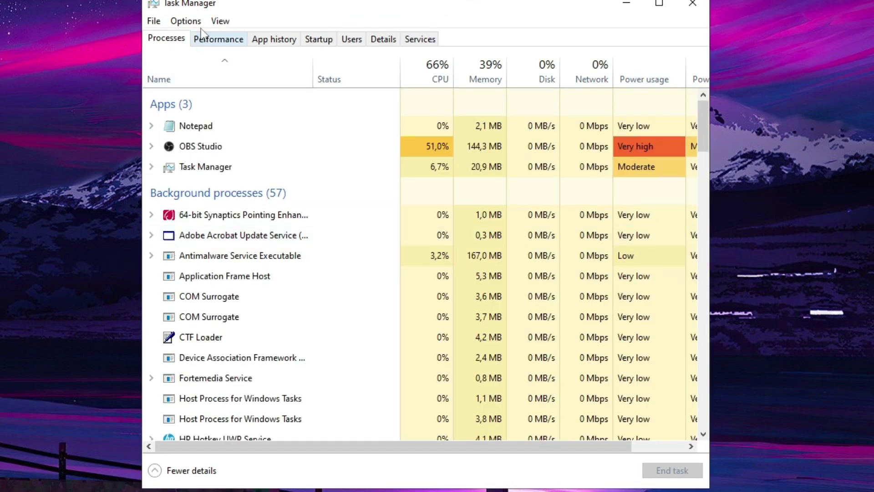
click(321, 41)
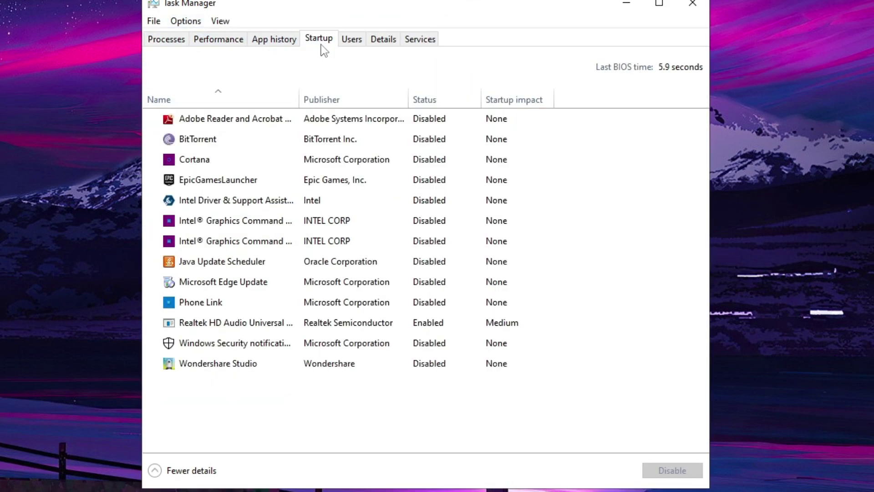
right_click(448, 122)
click(490, 124)
right_click(455, 119)
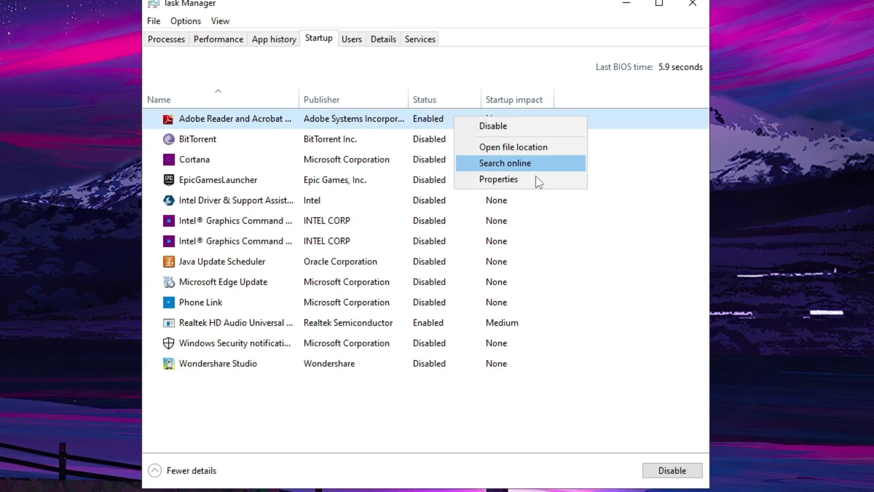
click(570, 223)
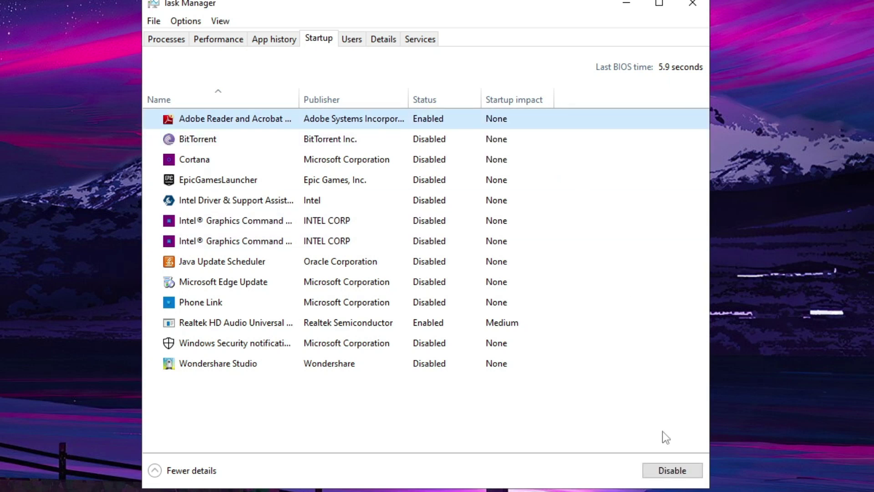
click(671, 472)
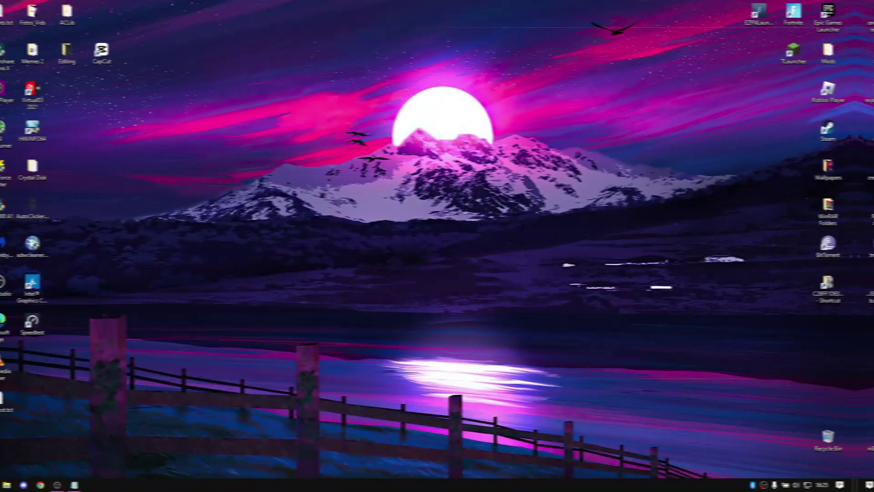
Turn off notifications from apps and other senders, then review the Xbox Game Bar and Game Mode settings
key(super)
text(sett)
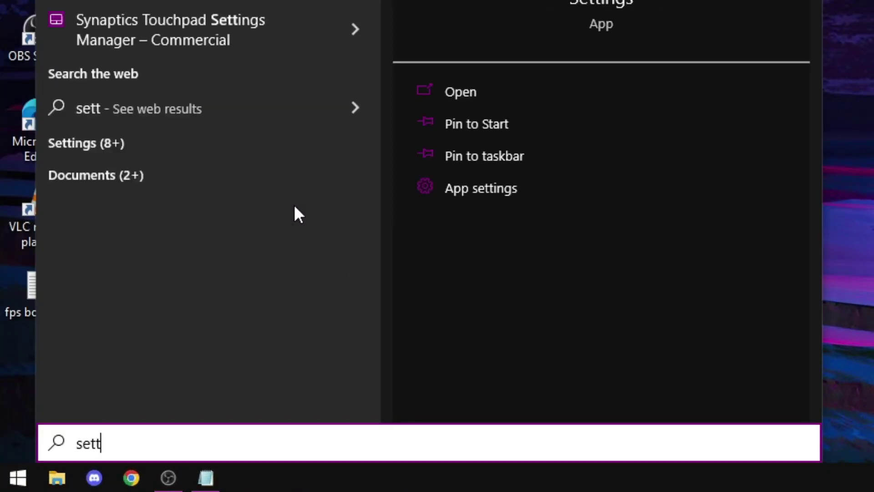
click(313, 19)
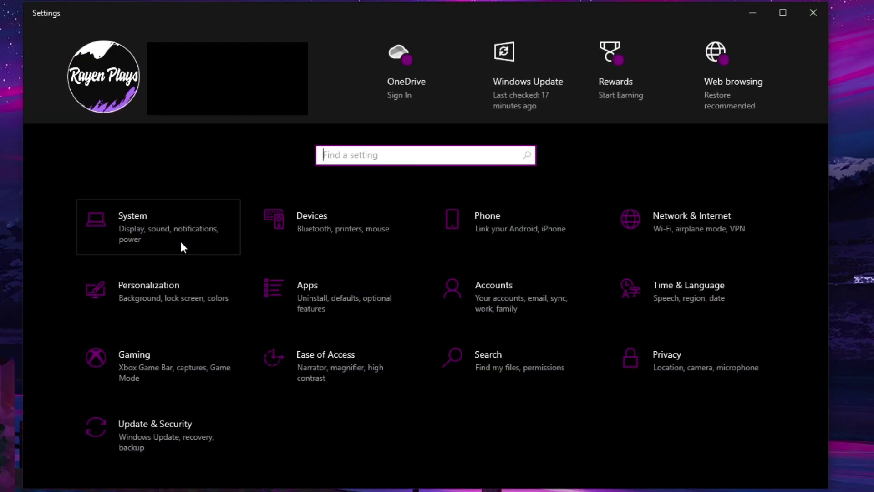
click(181, 243)
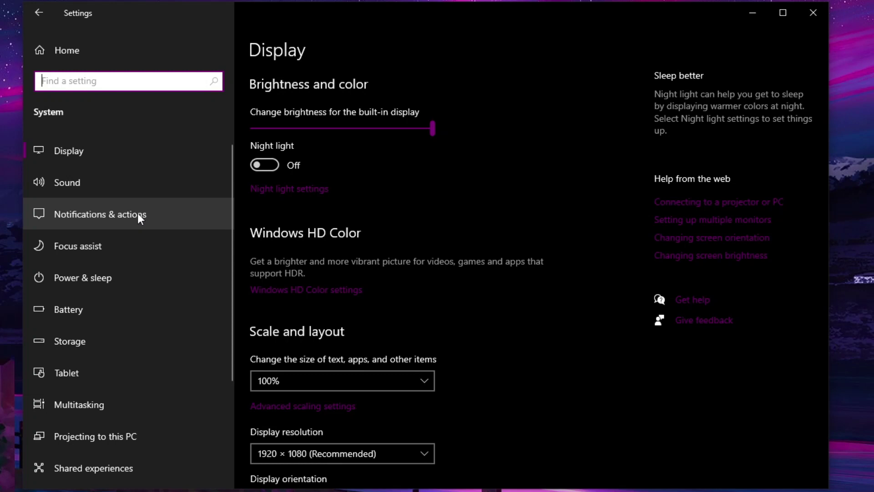
click(155, 218)
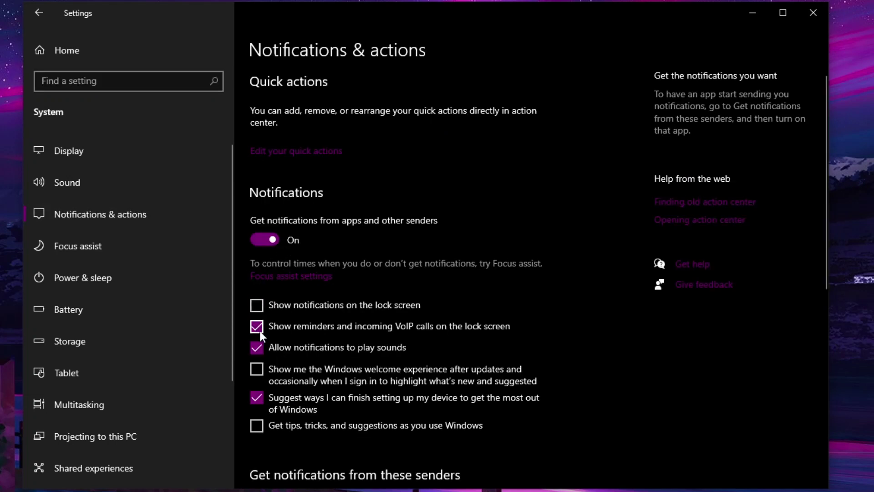
click(274, 240)
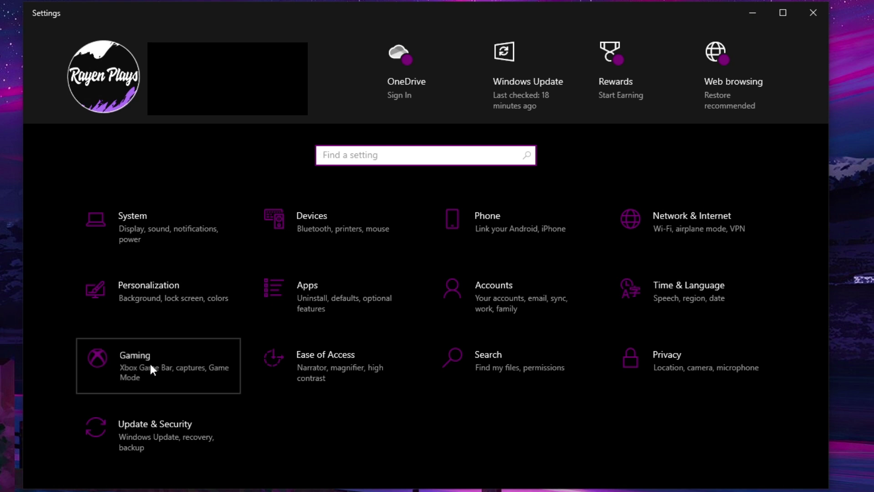
click(150, 362)
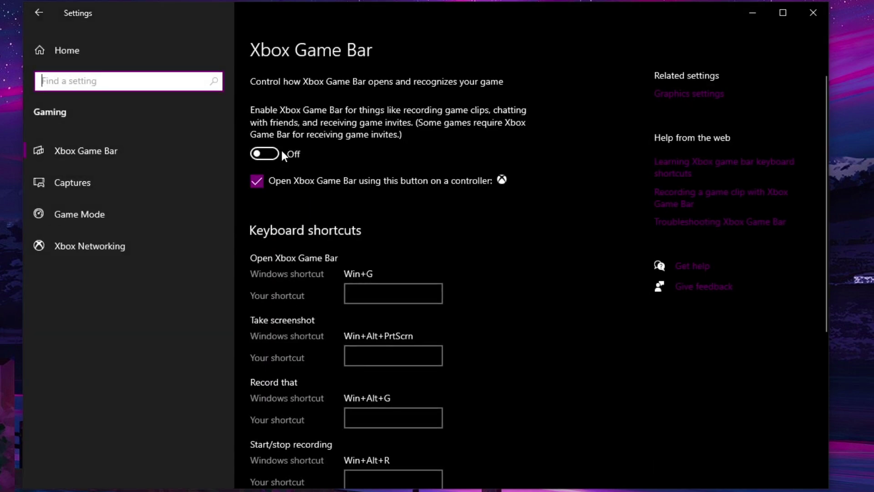
click(114, 214)
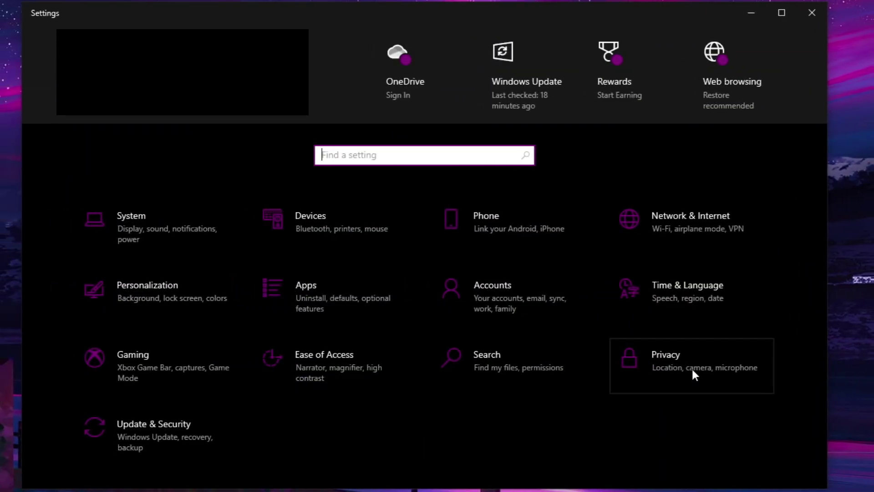
In Privacy settings, leave website language-list access off and turn off the typing and inking dictionary
click(692, 367)
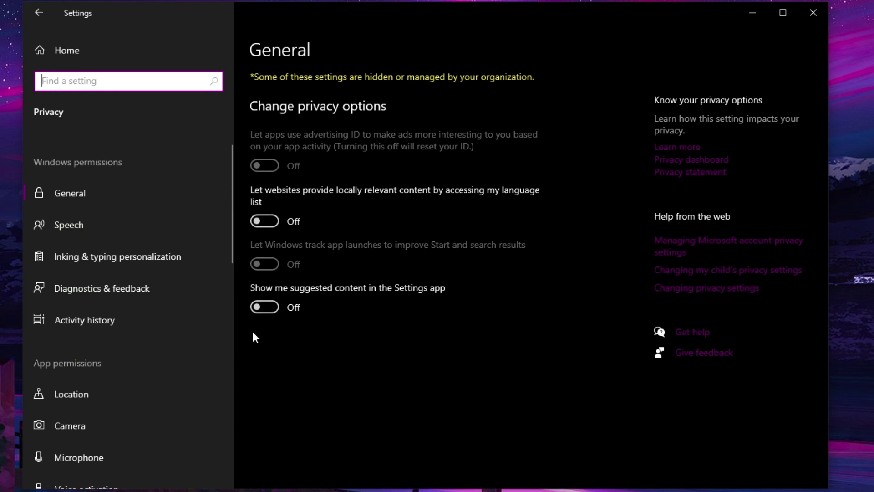
click(263, 222)
click(263, 222)
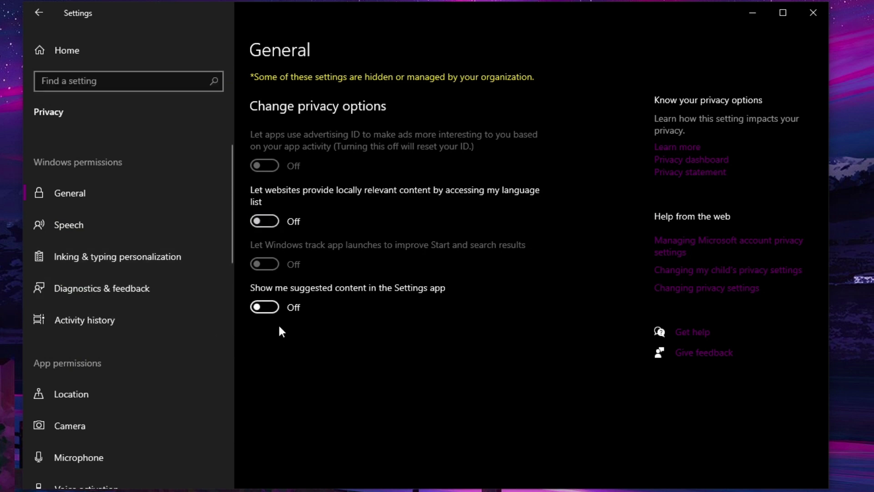
click(153, 258)
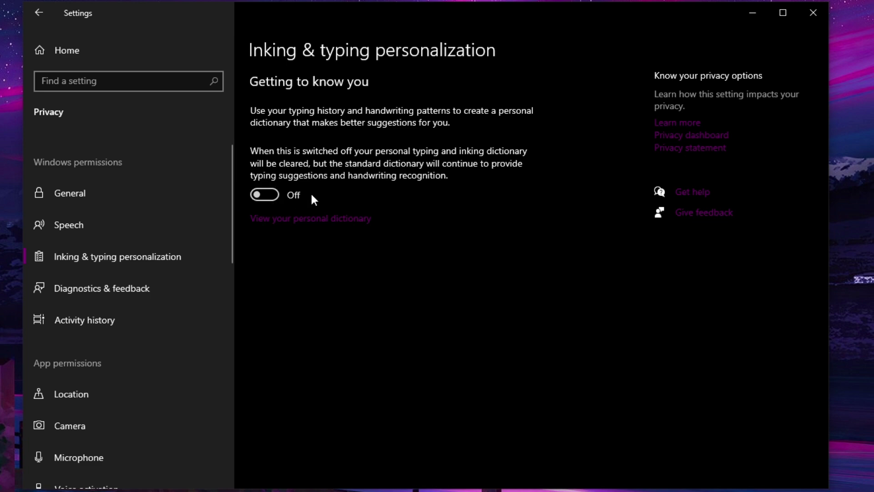
click(267, 195)
Review the Diagnostics & feedback, General and Notifications privacy pages, leaving diagnostic data viewing off
click(91, 296)
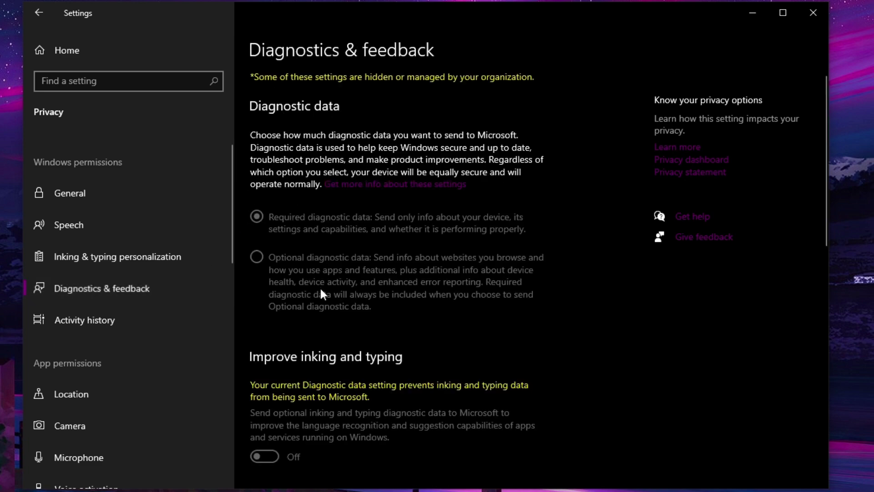
scroll(323, 319, down, 10)
scroll(324, 324, down, 2)
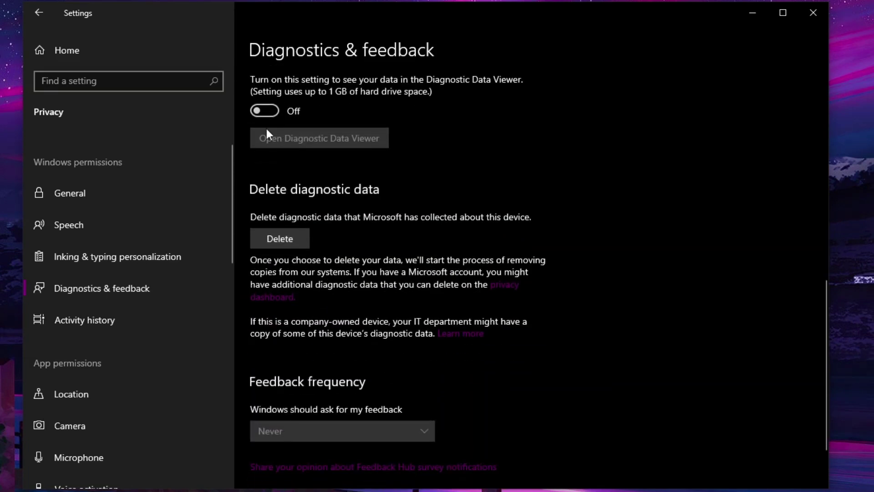
click(264, 110)
scroll(312, 121, up, 3)
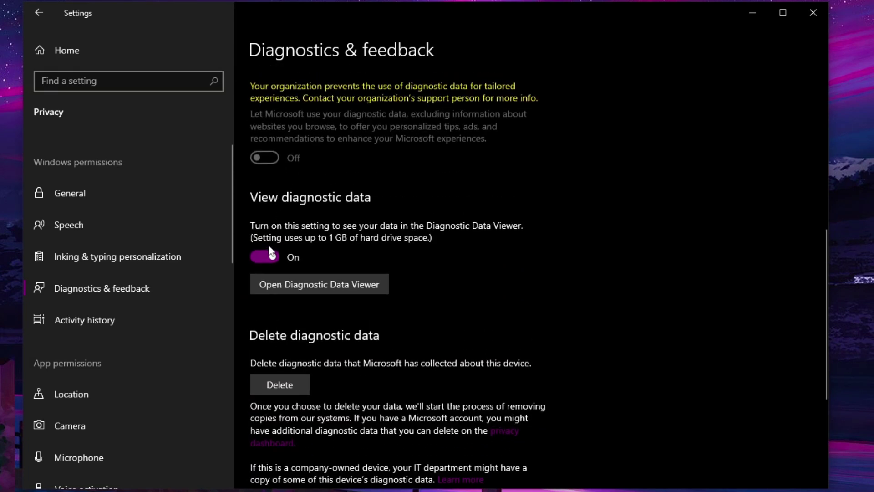
click(269, 256)
click(231, 194)
drag(231, 198, 231, 298)
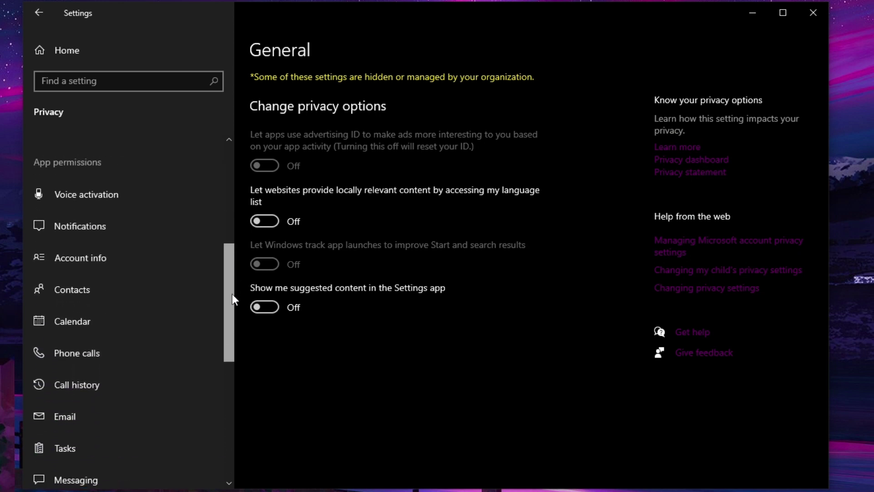
click(142, 227)
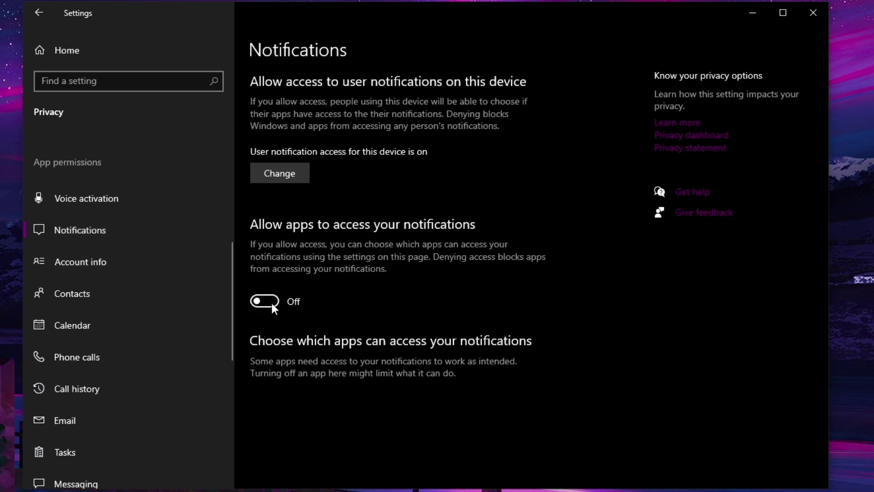
scroll(101, 348, down, 1)
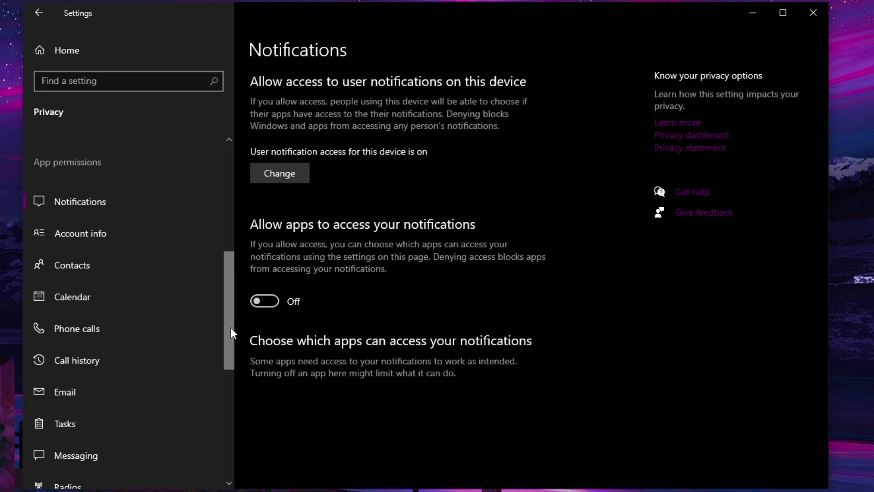
drag(231, 327, 227, 398)
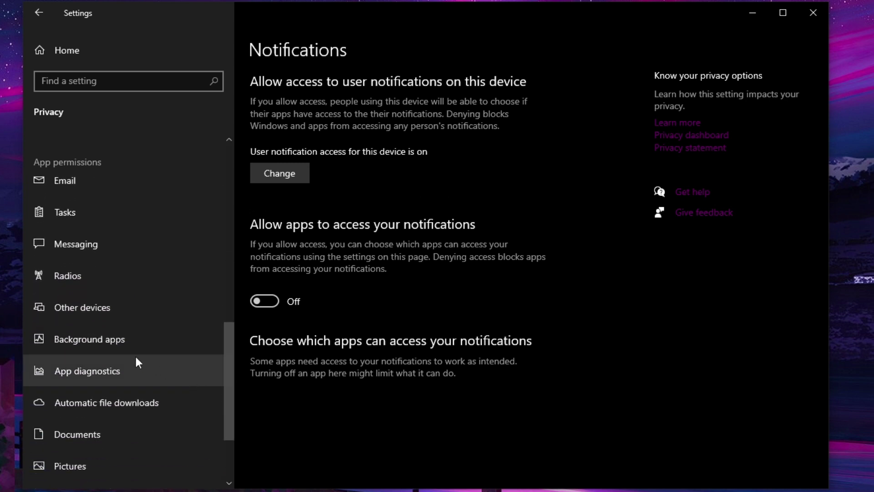
Switch off 'Let apps run in the background' on the Background apps page
click(103, 341)
scroll(452, 239, down, 1)
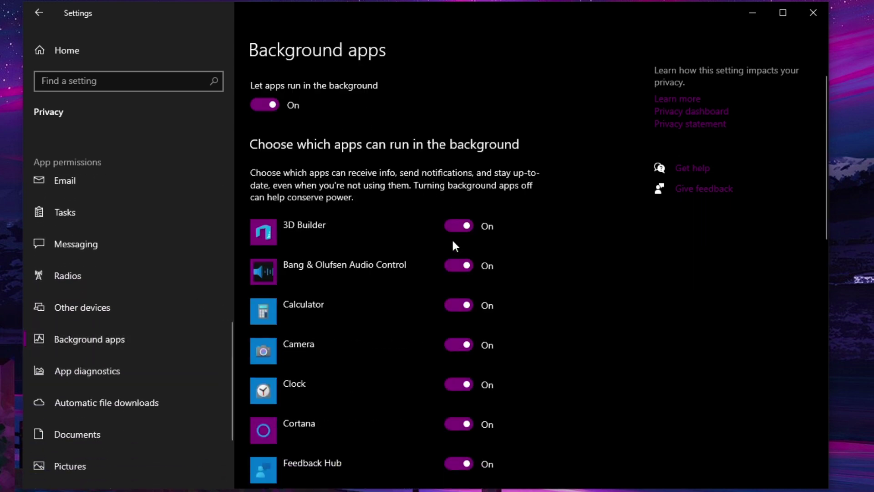
scroll(453, 246, down, 10)
scroll(468, 341, up, 10)
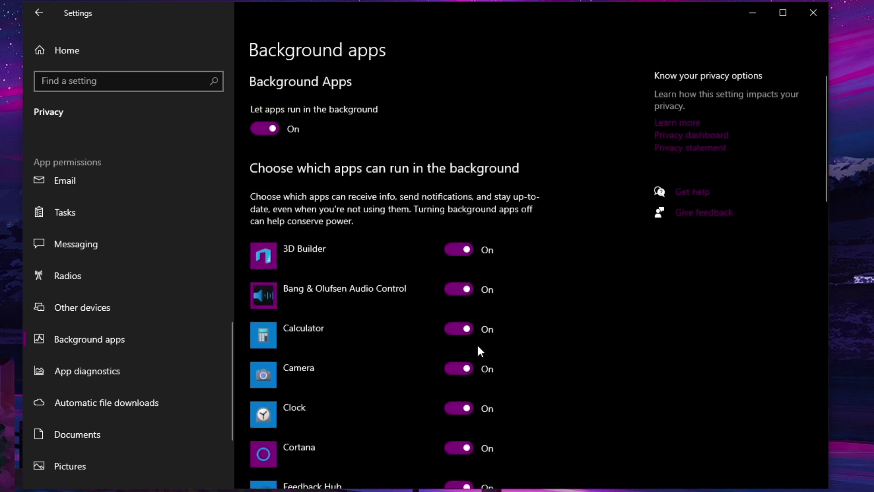
click(263, 130)
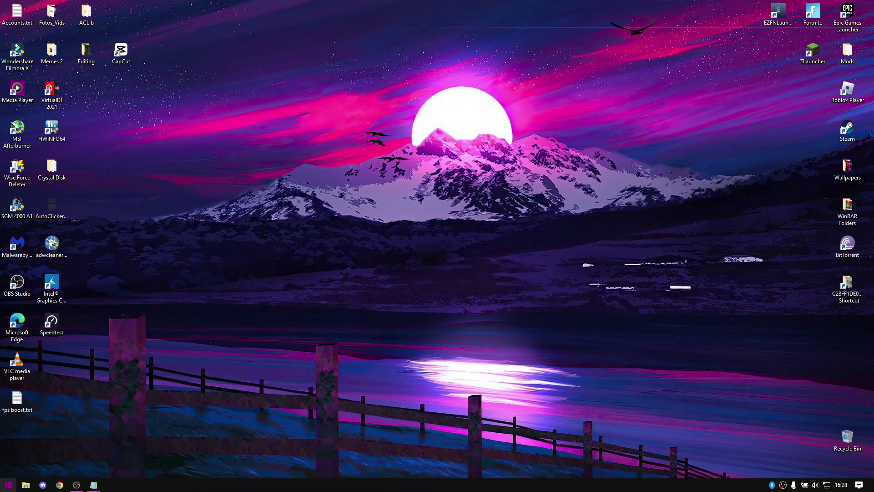
Disable the High precision event timer under System devices in Device Manager and confirm
key(super)
text(dev)
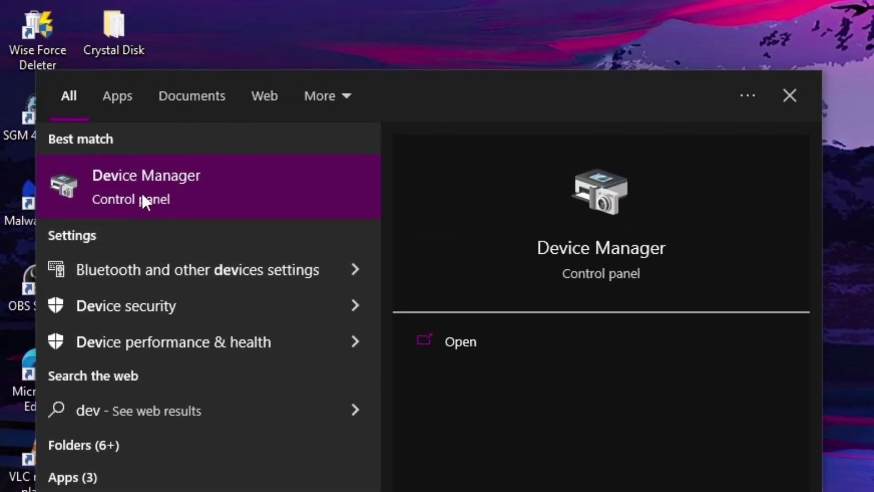
click(142, 195)
drag(764, 150, 768, 262)
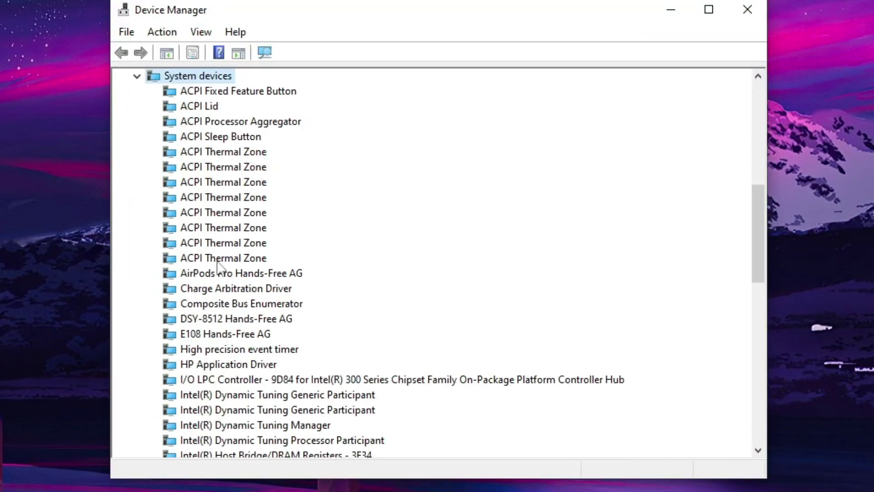
click(217, 352)
right_click(196, 347)
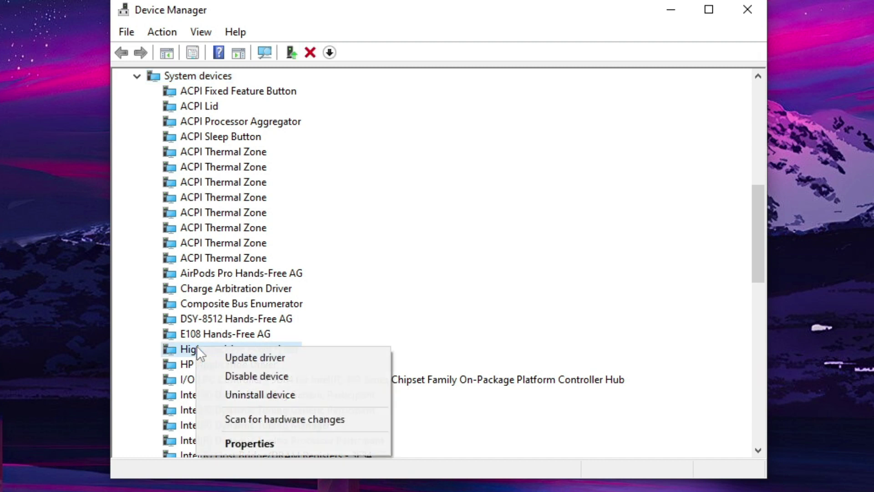
click(245, 377)
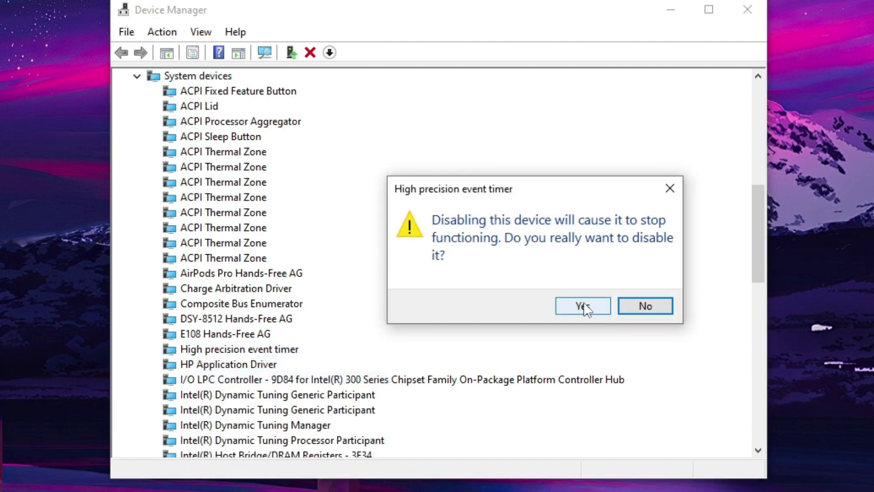
click(592, 306)
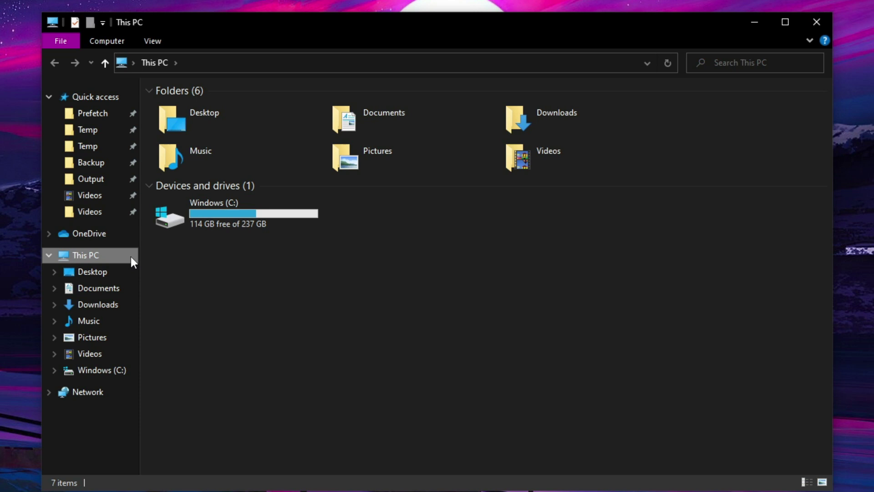
Open Advanced system settings from This PC's Properties
right_click(370, 295)
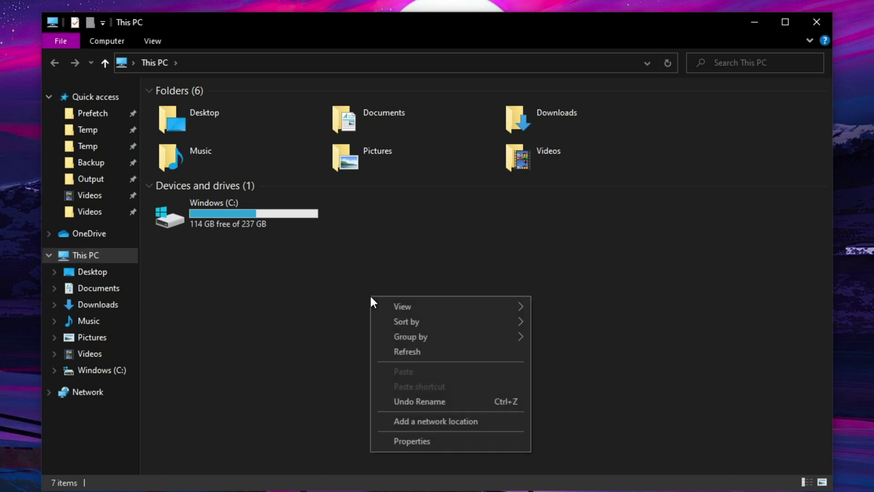
click(428, 441)
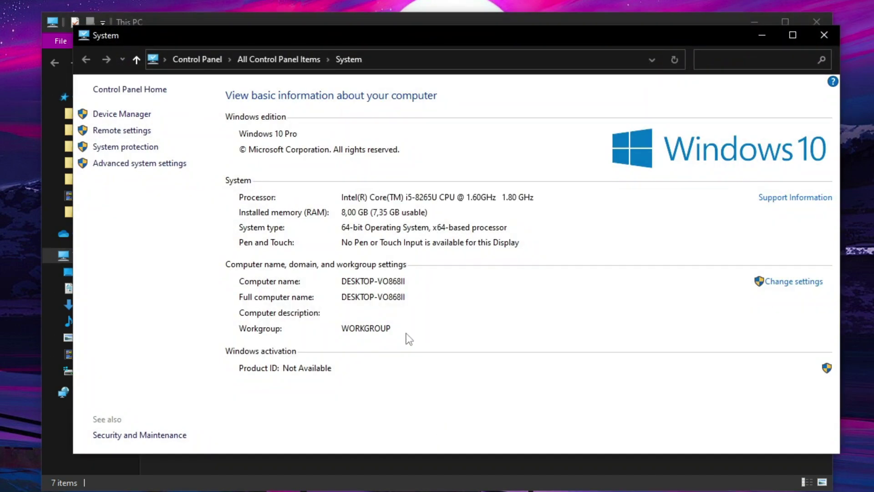
click(137, 164)
drag(97, 11, 339, 45)
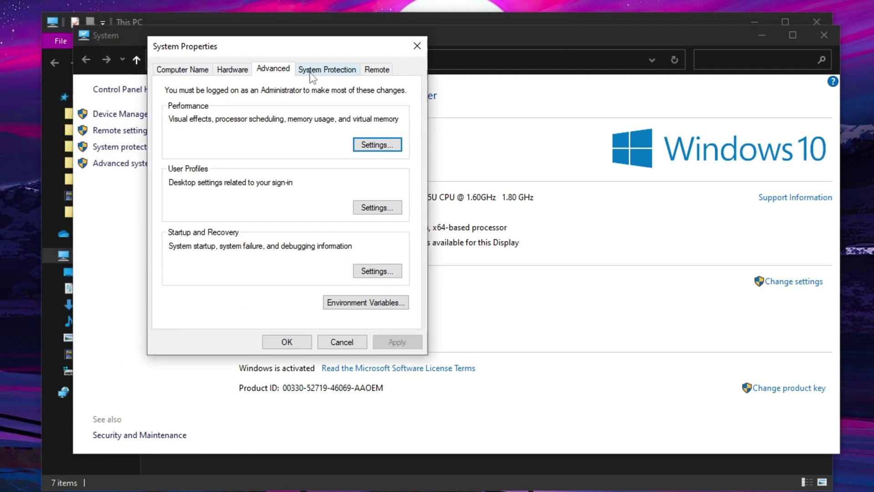
Choose Adjust for best performance, re-enable thumbnails and smooth screen font edges, and apply
click(377, 149)
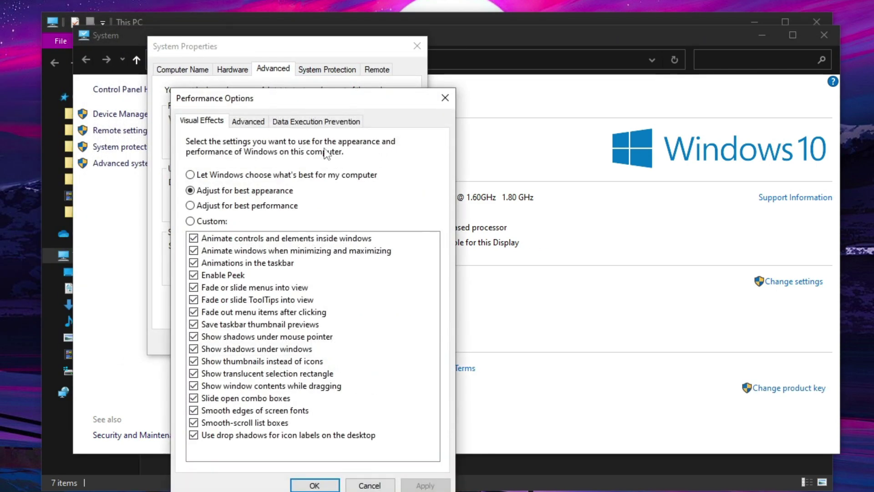
click(224, 208)
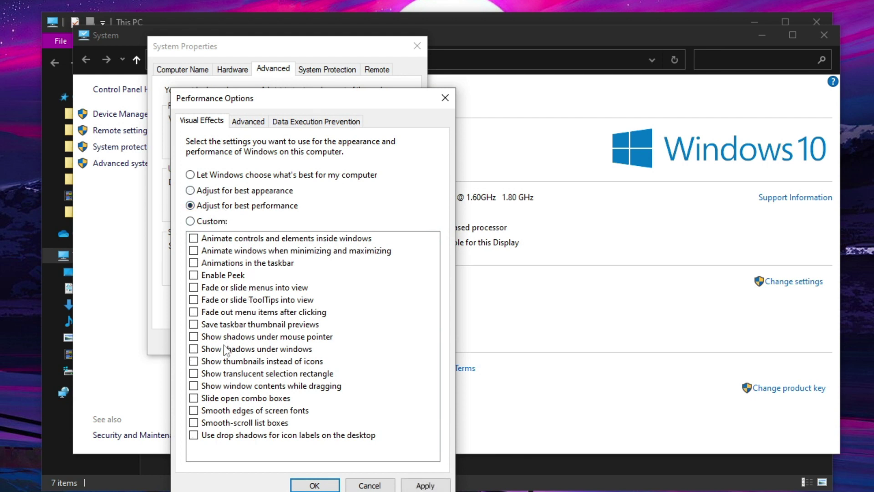
click(194, 361)
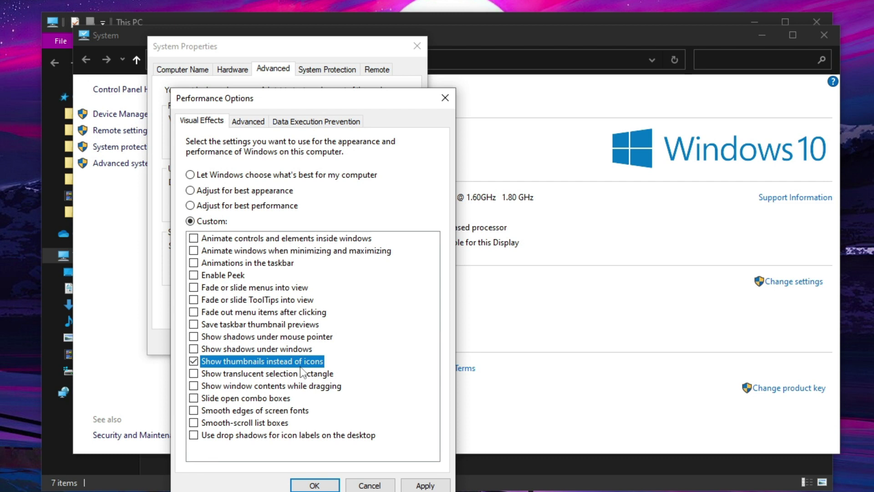
click(197, 412)
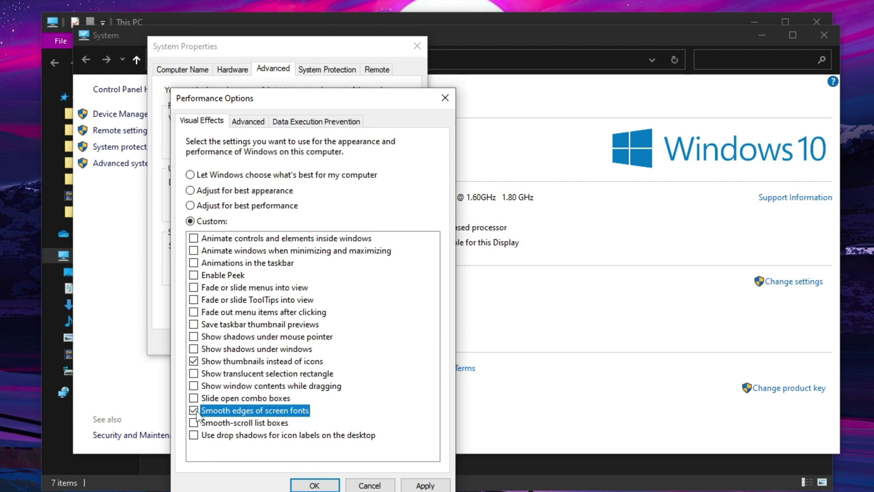
click(425, 485)
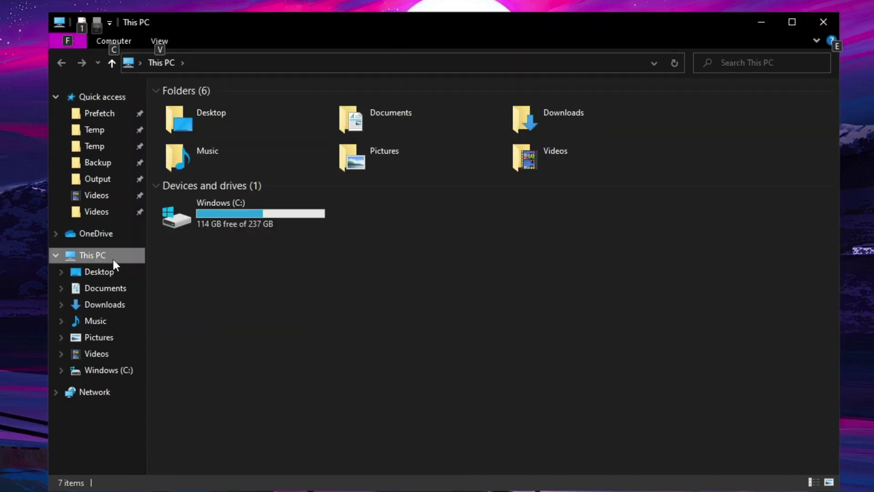
Open C:\Windows\Prefetch to check that it is empty
double_click(213, 217)
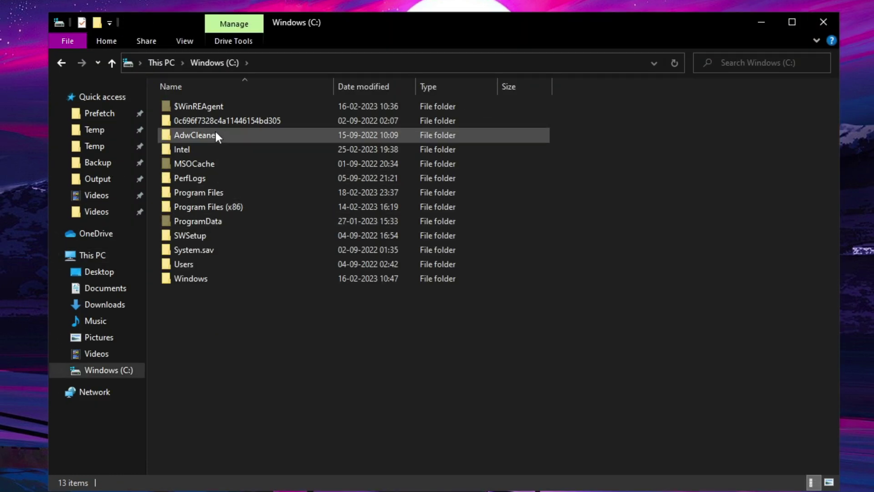
double_click(198, 279)
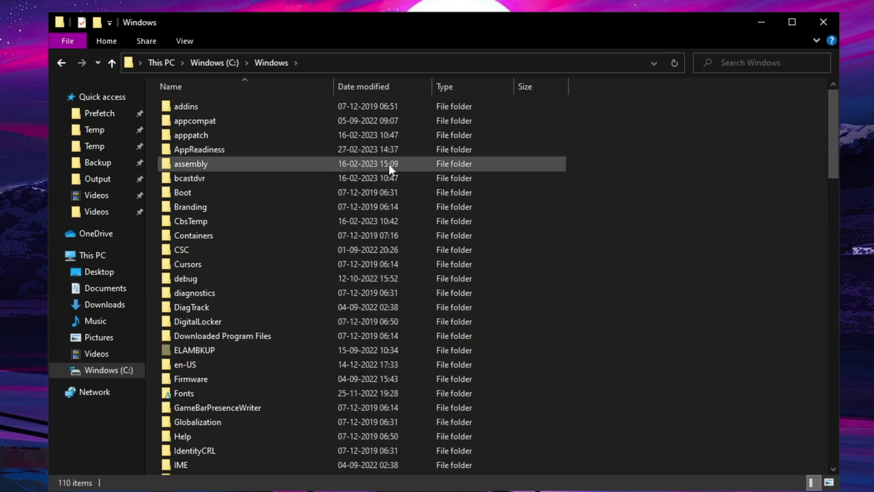
drag(835, 121, 827, 266)
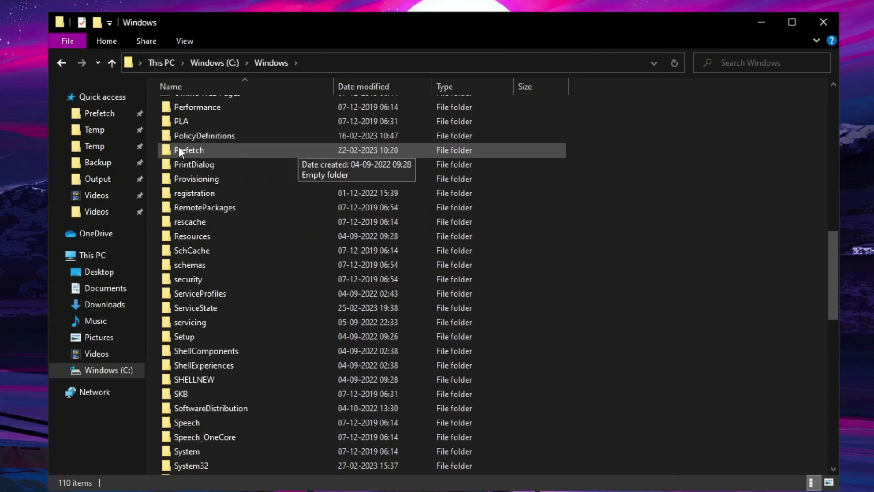
click(218, 151)
double_click(219, 149)
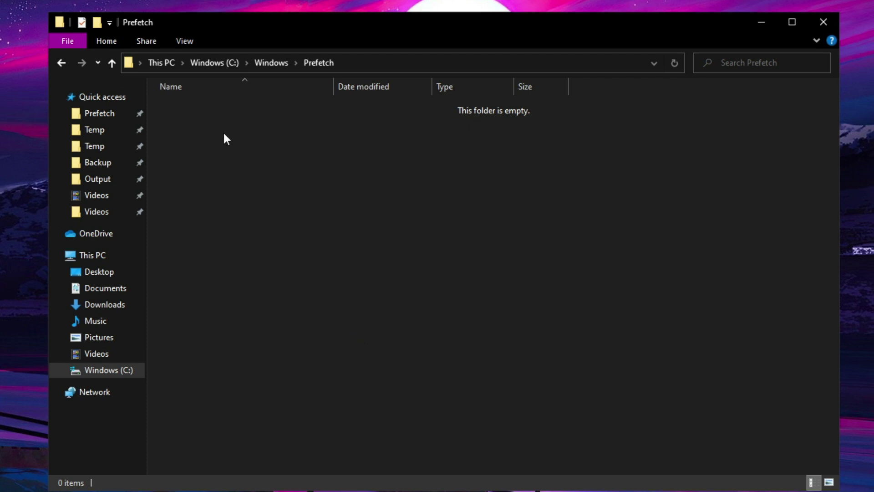
click(272, 63)
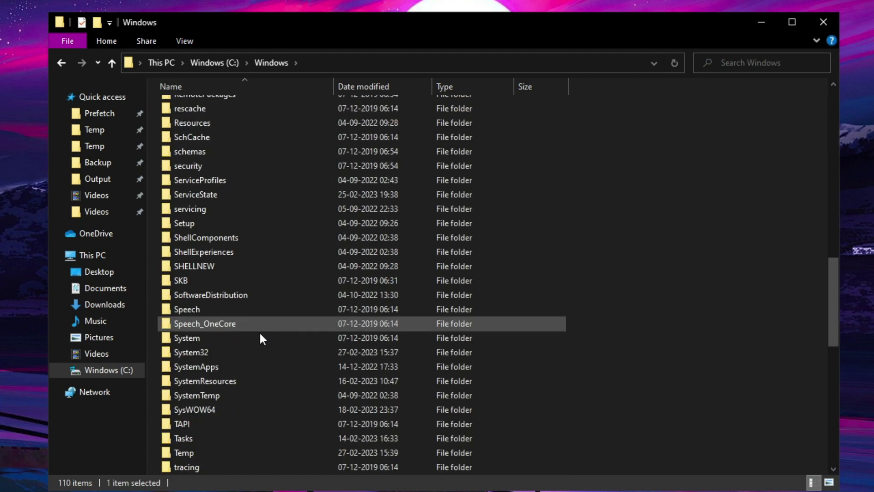
Delete the four log files in C:\Windows\Temp
scroll(260, 339, down, 6)
scroll(250, 336, up, 2)
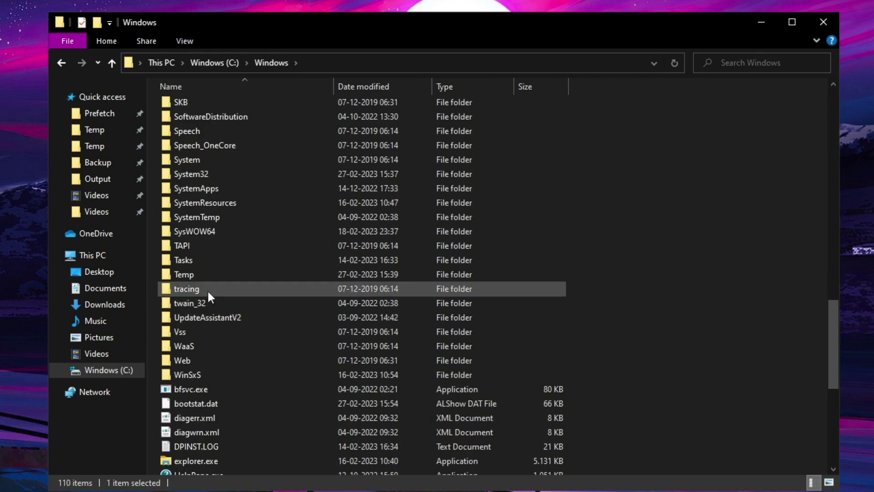
double_click(205, 275)
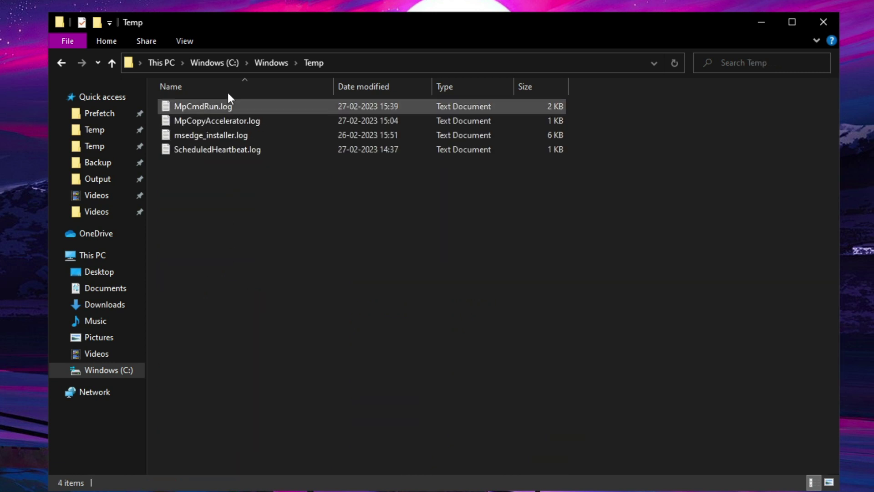
drag(236, 206, 266, 109)
right_click(271, 127)
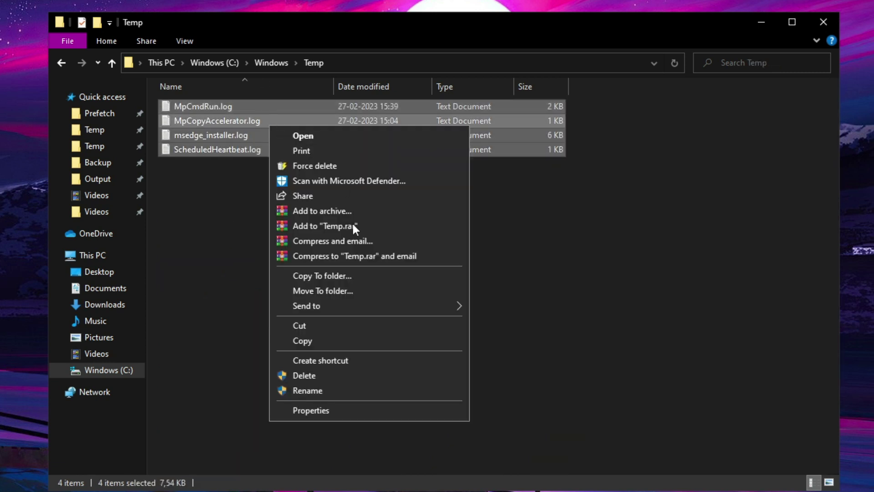
click(302, 376)
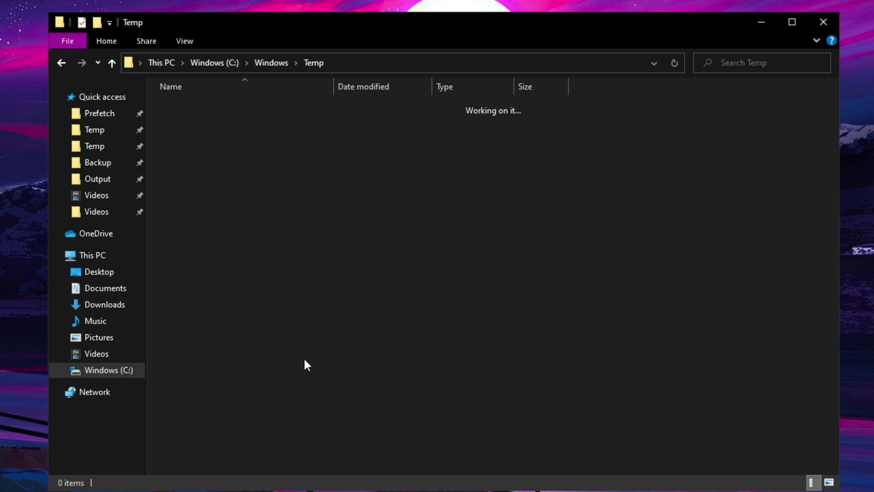
click(166, 63)
double_click(233, 223)
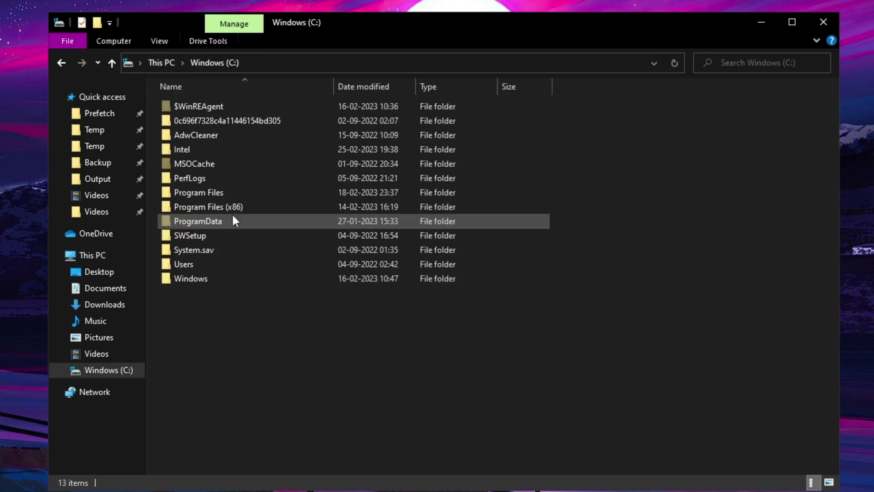
Navigate to the user's AppData\Local\Temp folder
double_click(207, 265)
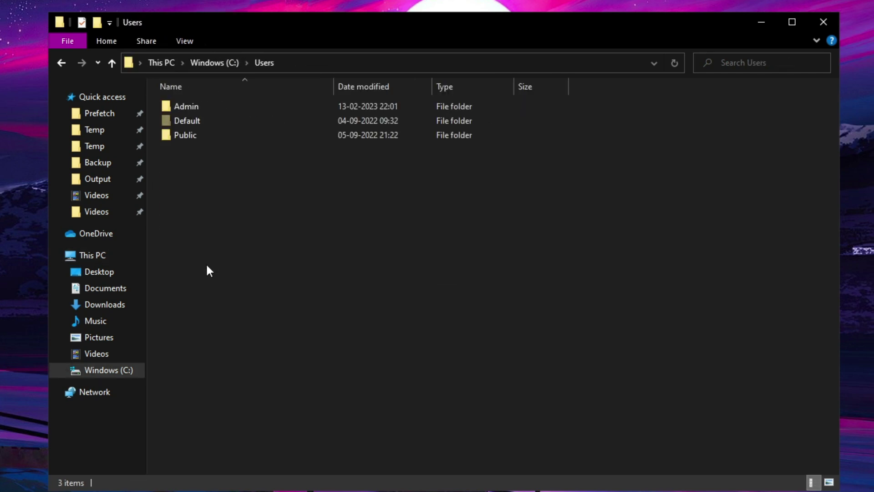
double_click(193, 106)
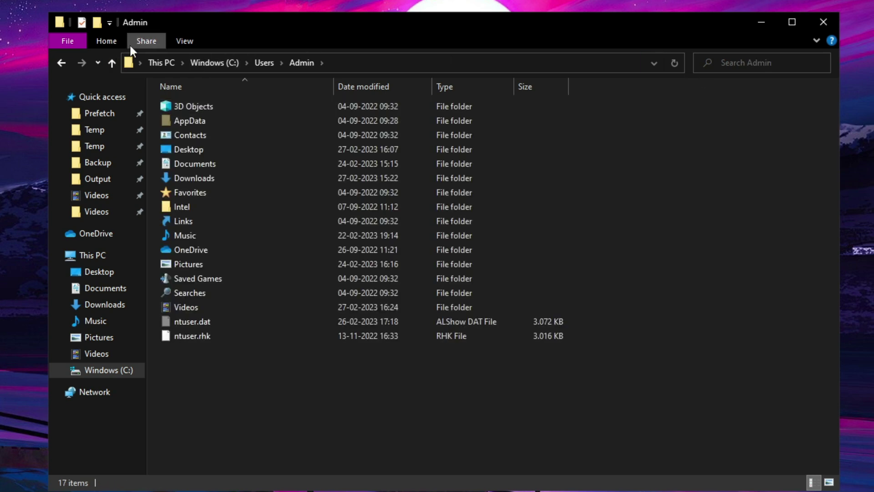
click(177, 41)
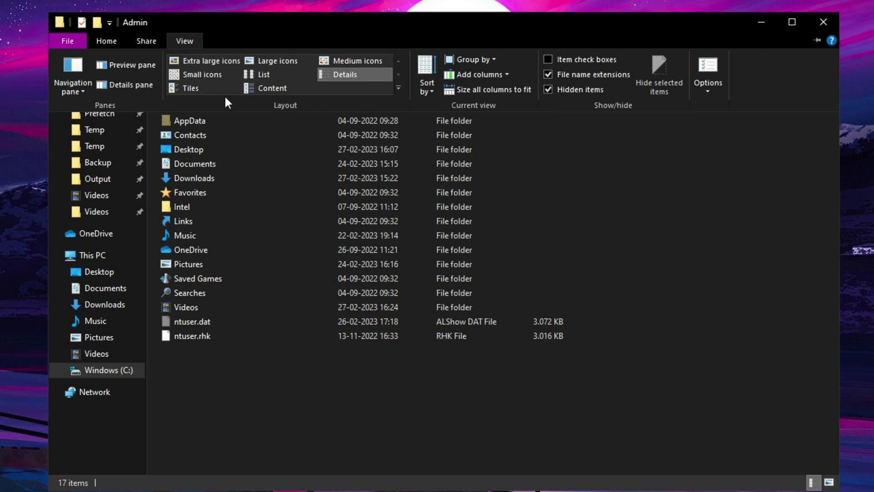
click(184, 40)
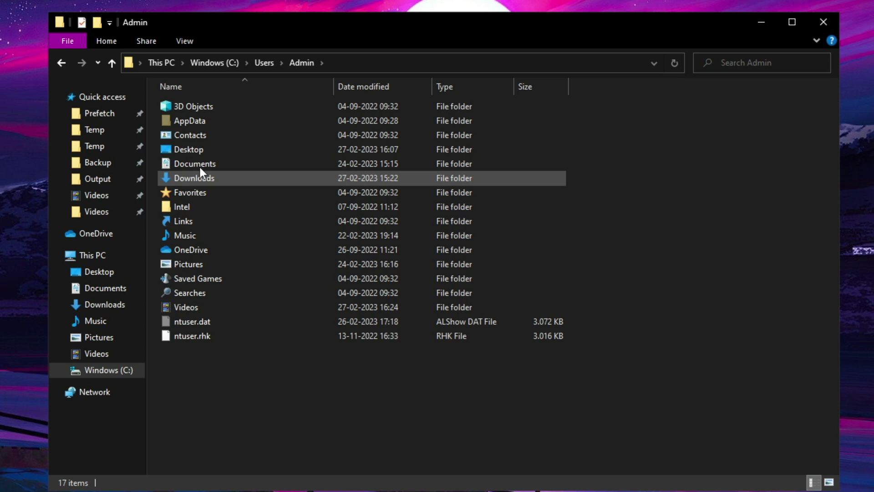
double_click(203, 118)
double_click(207, 108)
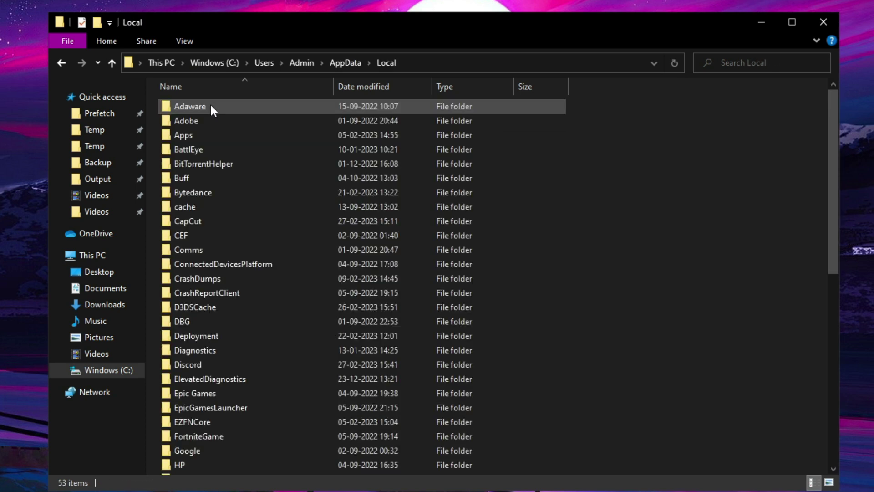
scroll(208, 264, down, 4)
scroll(209, 296, down, 5)
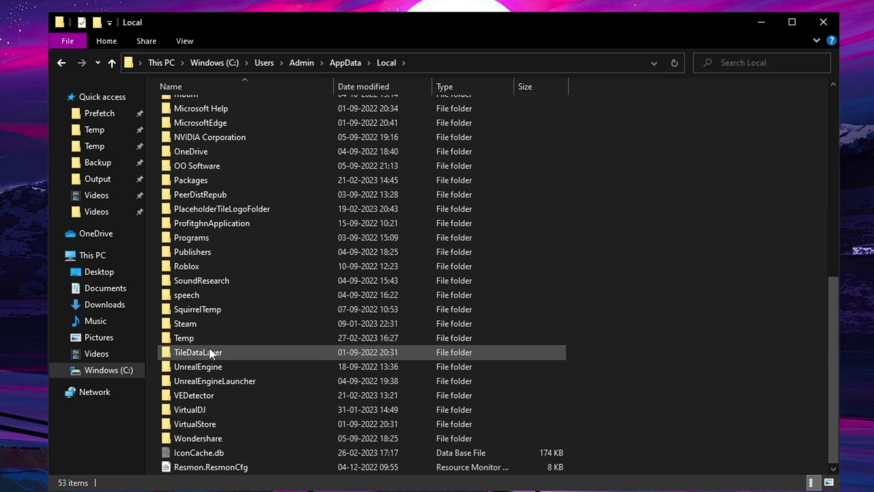
double_click(202, 337)
Delete all temp files, skipping the in-use DOB60F.tmp for all such files
drag(202, 322, 242, 108)
right_click(242, 108)
click(289, 392)
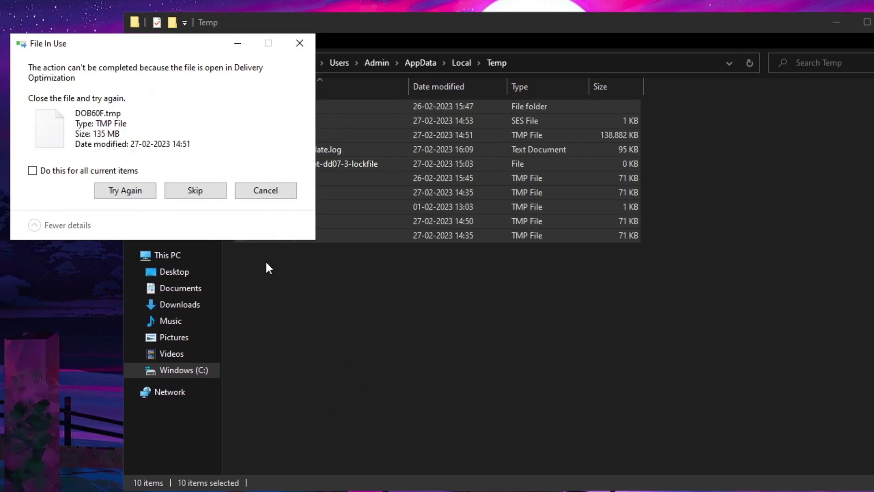
click(116, 172)
click(200, 190)
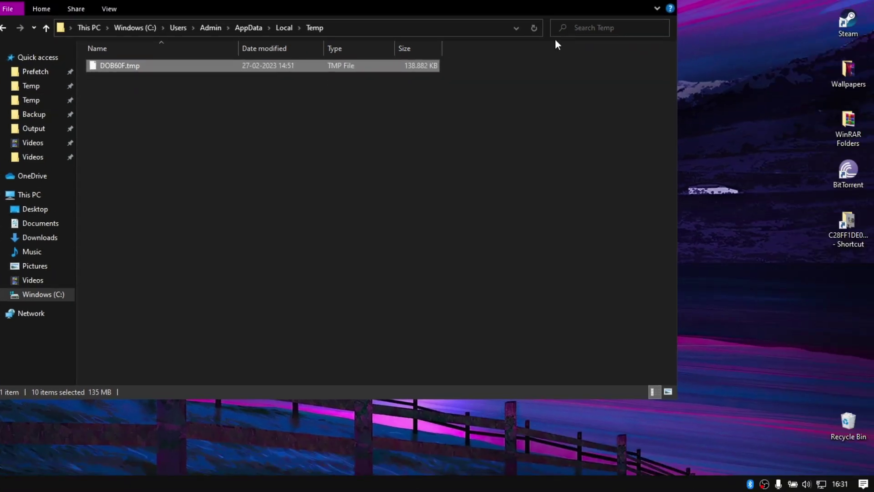
Permanently delete all the recycled temp and log files from the Recycle Bin
click(663, 1)
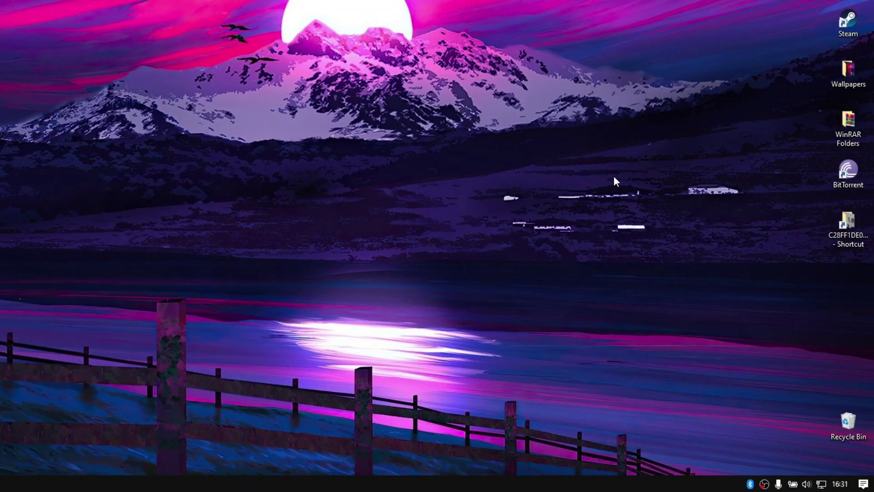
right_click(851, 432)
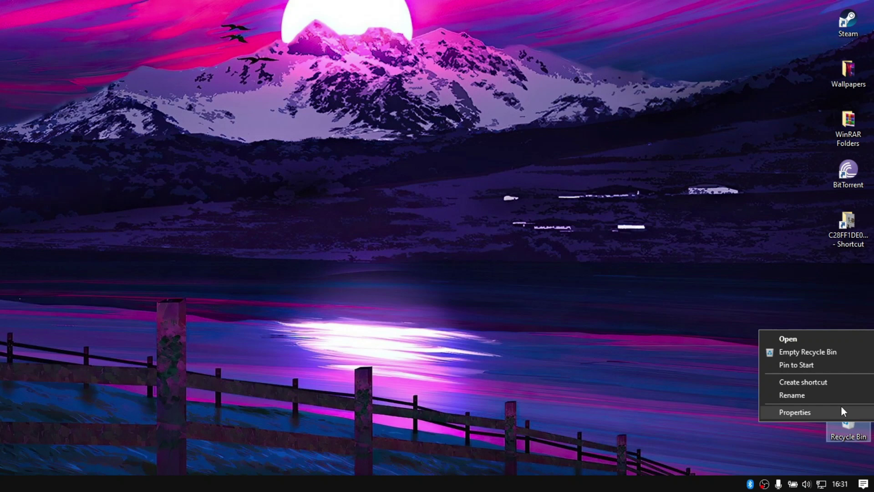
click(841, 413)
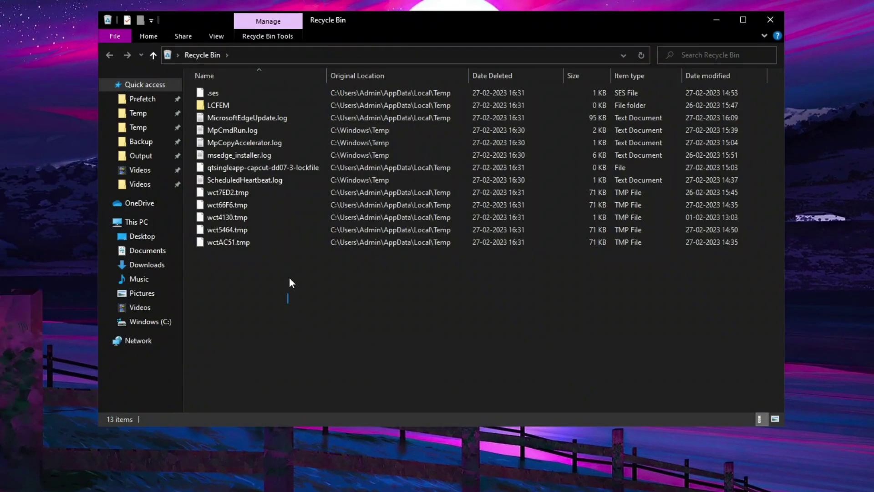
drag(289, 279, 329, 89)
right_click(329, 107)
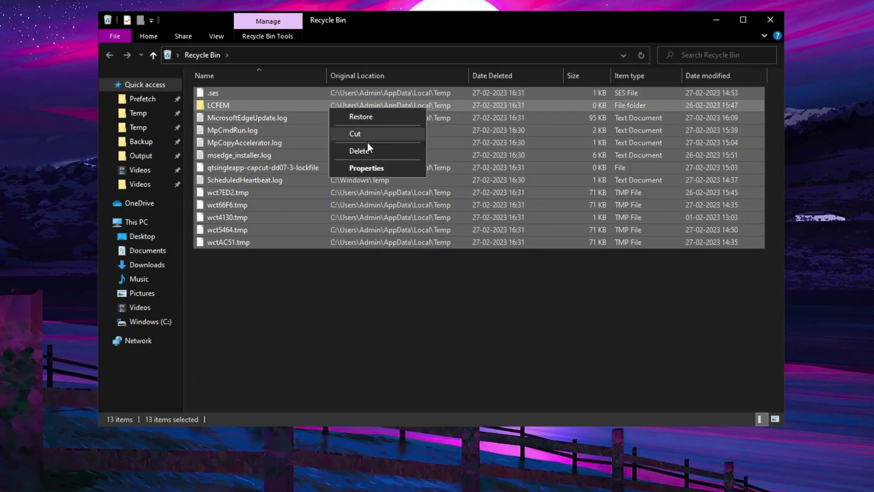
click(367, 148)
click(469, 205)
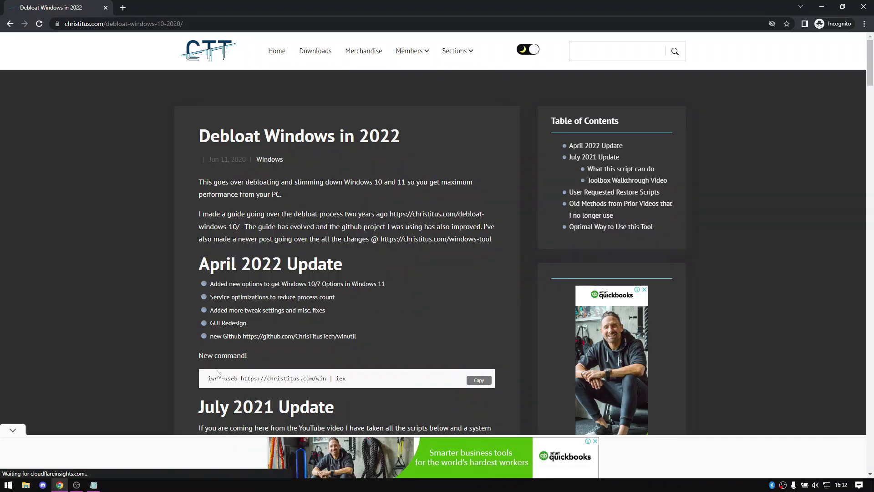
drag(208, 381, 361, 382)
click(360, 382)
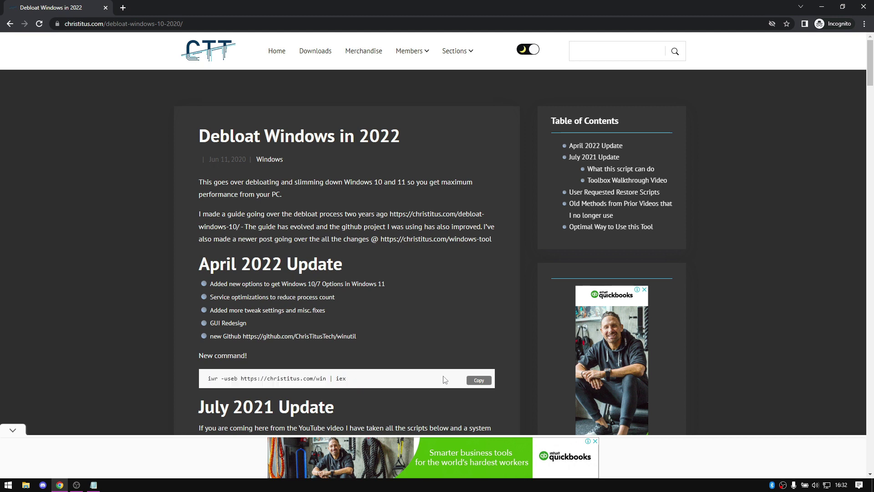
click(479, 381)
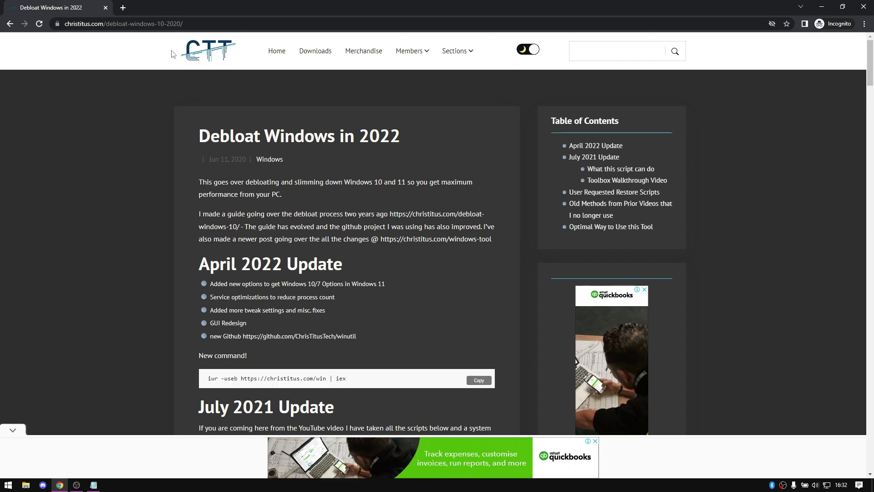
click(105, 8)
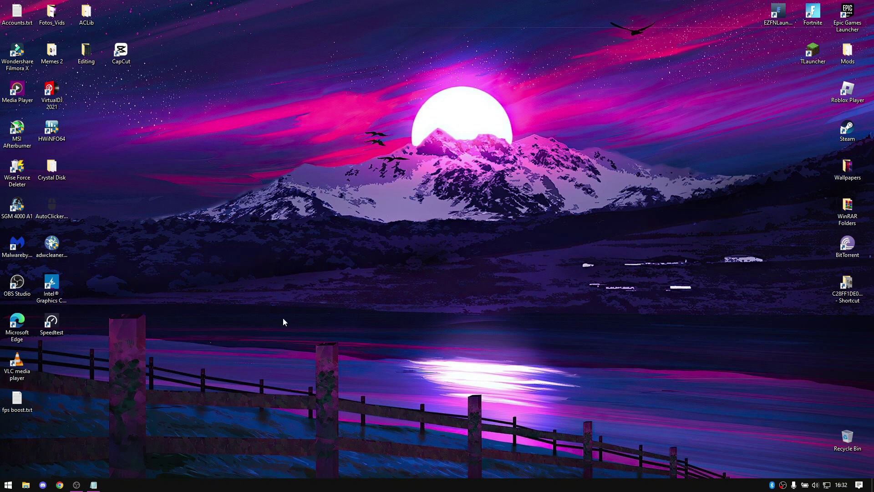
click(5, 485)
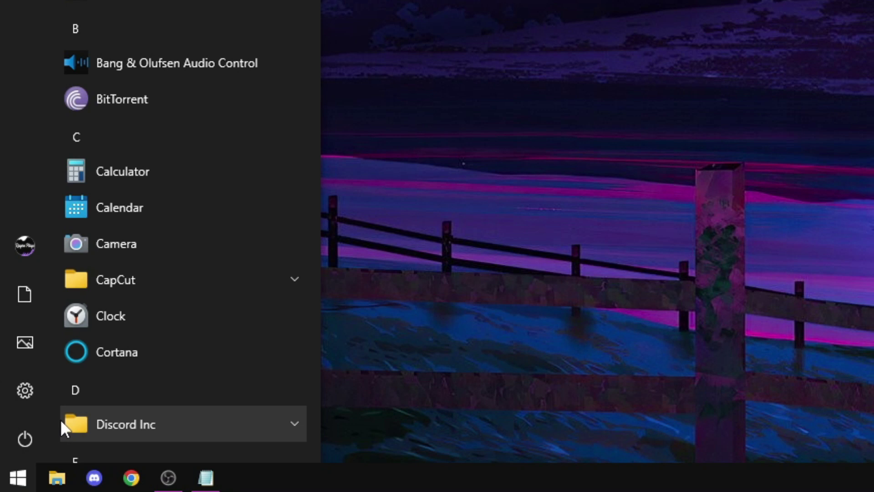
text(powershe)
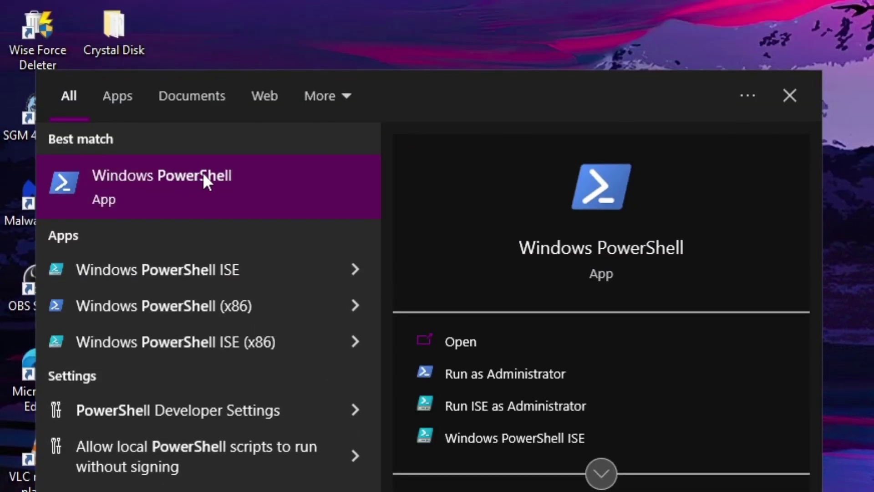
right_click(203, 175)
click(282, 193)
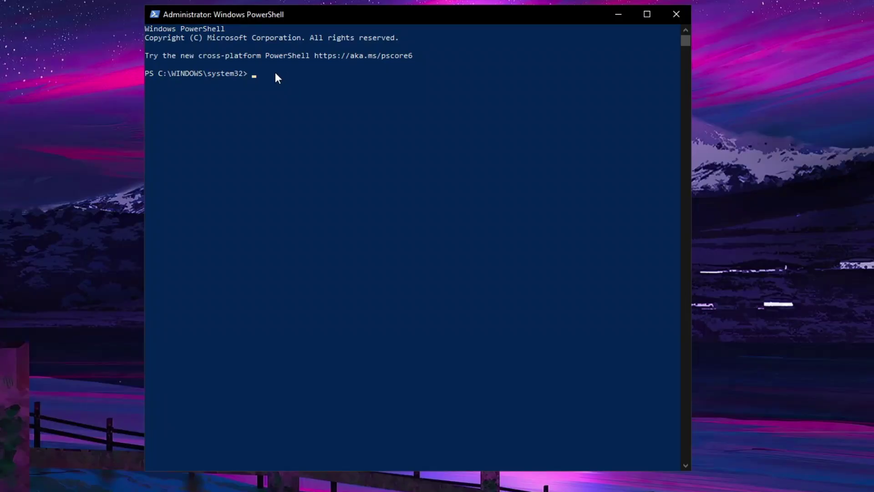
right_click(275, 72)
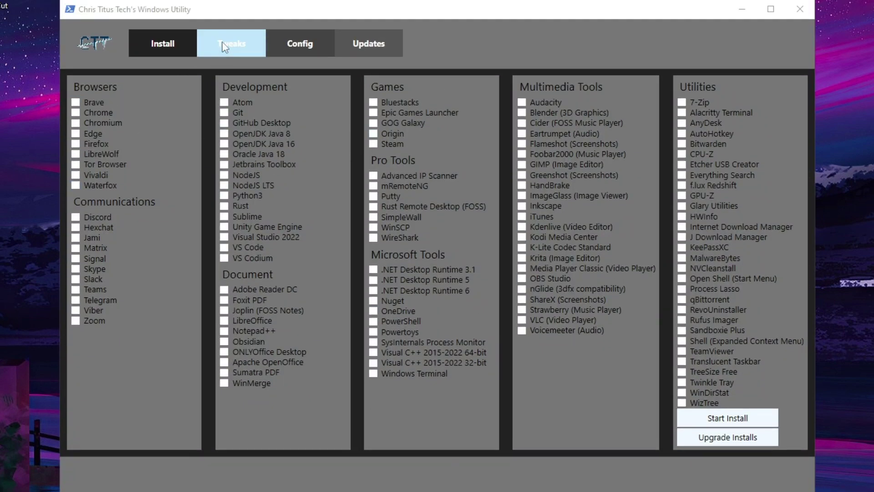
Select the Laptop recommended tweaks, then untick Disable Wifi-Sense, Disable Activity History and Disable Storage Sense
click(219, 54)
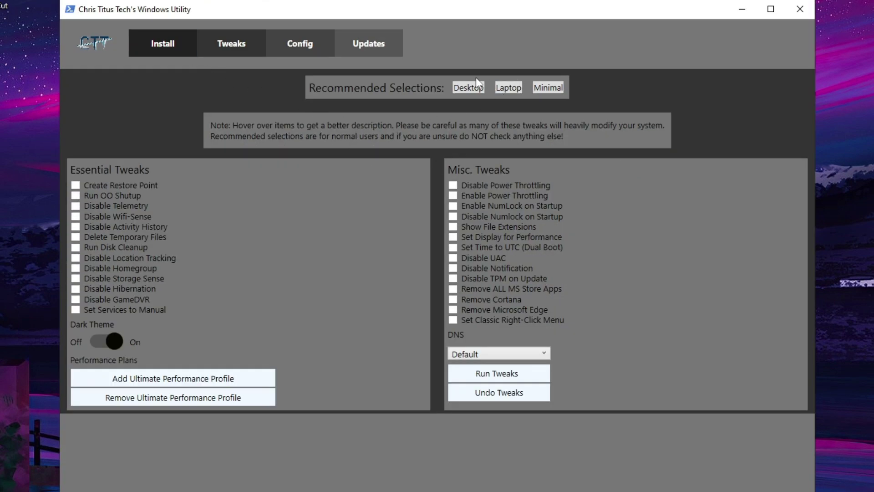
click(514, 89)
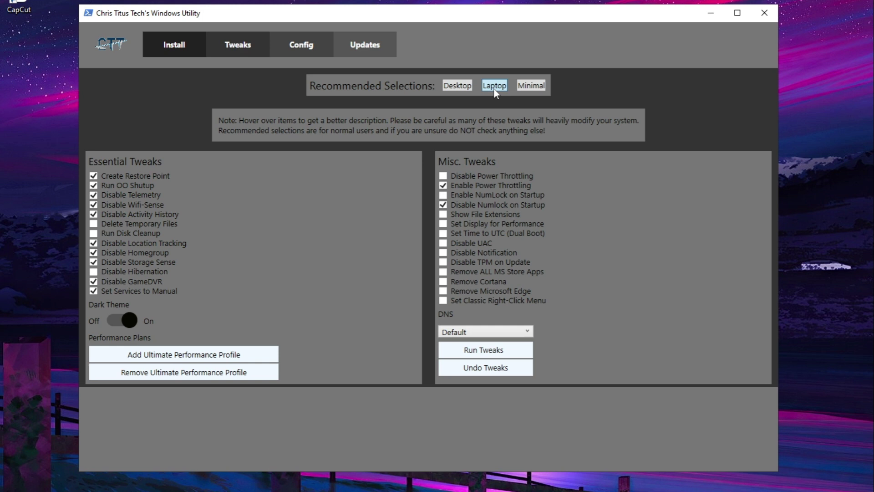
mouse_move(93, 180)
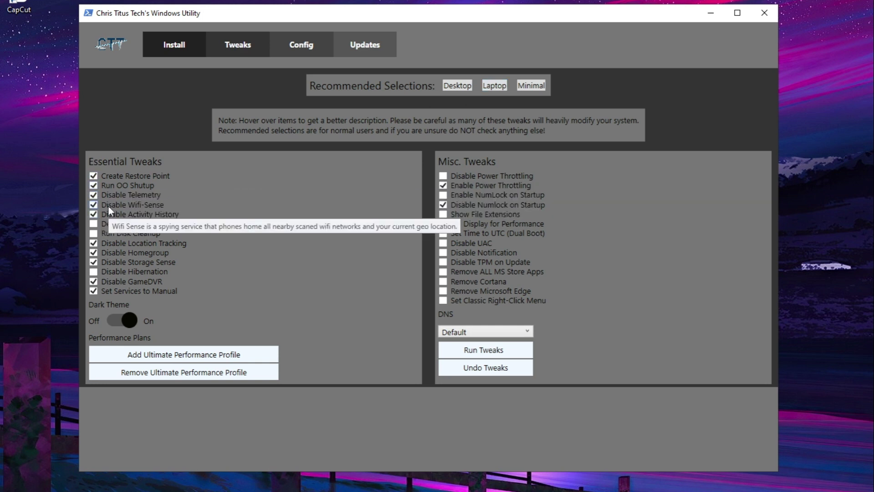
click(93, 204)
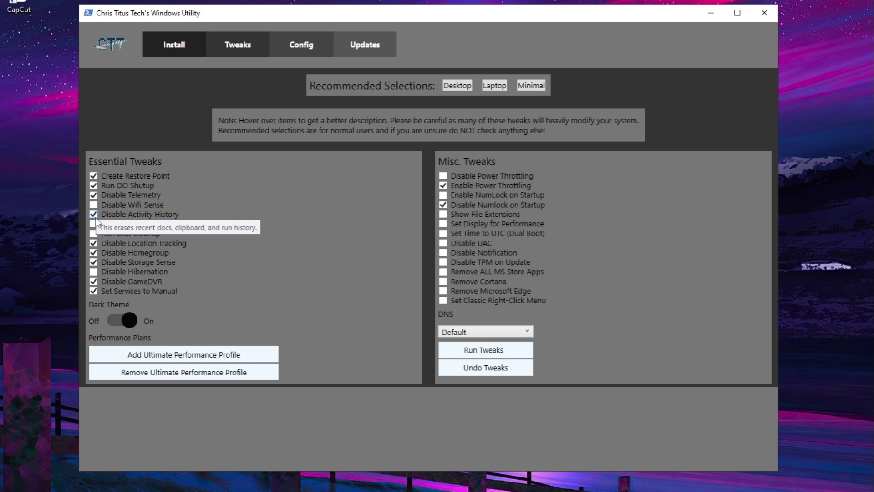
click(94, 216)
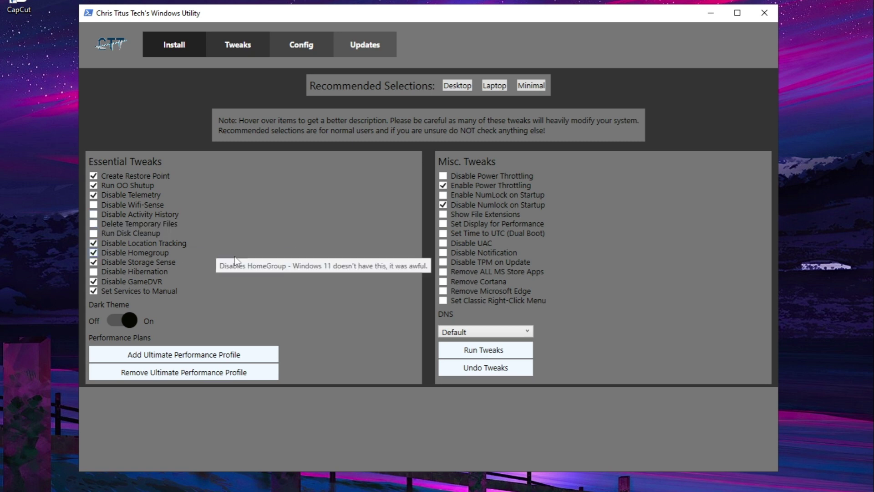
click(154, 261)
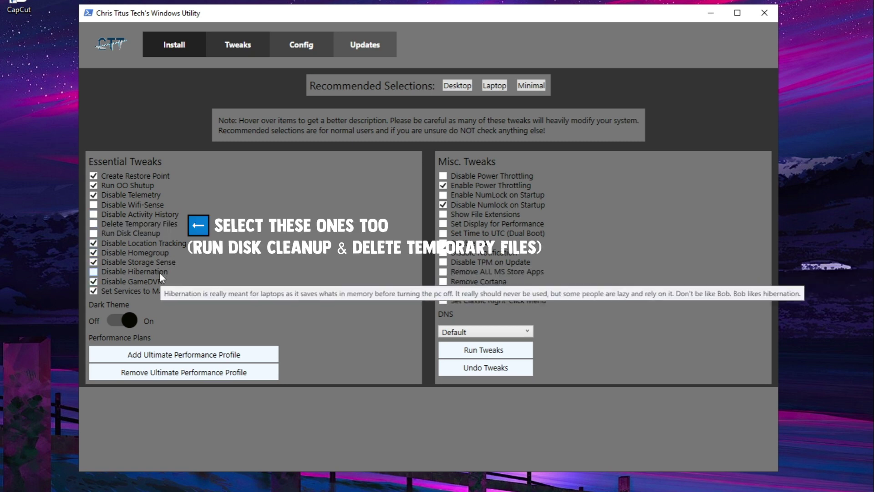
Start the selected tweaks with Run Tweaks
click(487, 350)
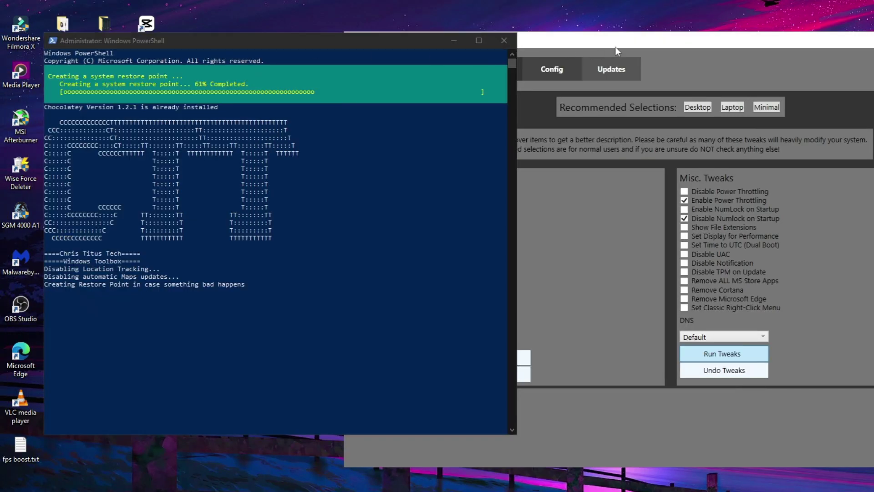